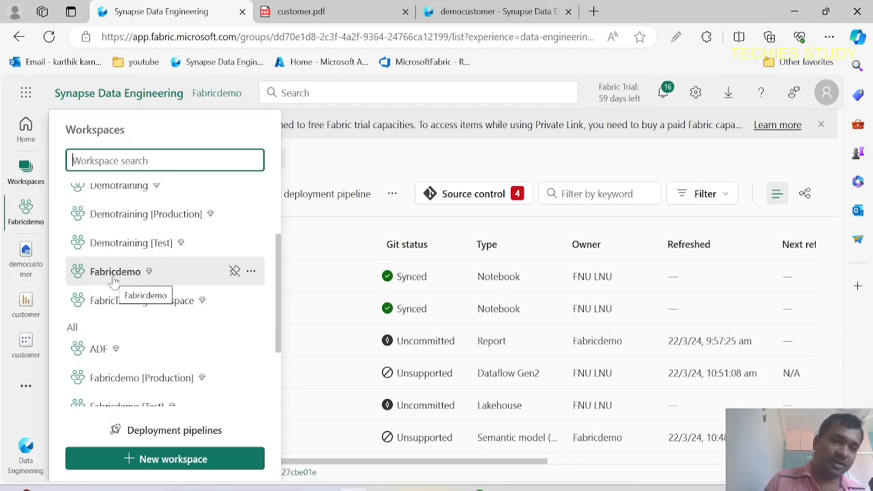
Open the democustomer lakehouse from the Fabricdemo workspace to view its tables and files.
left_click(116, 276)
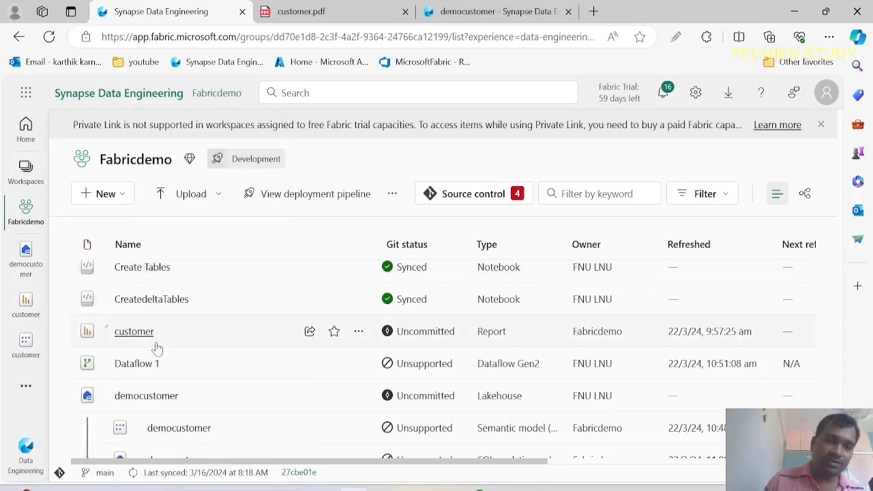
scroll(156, 360, "down", 1)
scroll(156, 370, "up", 1)
scroll(157, 394, "down", 1)
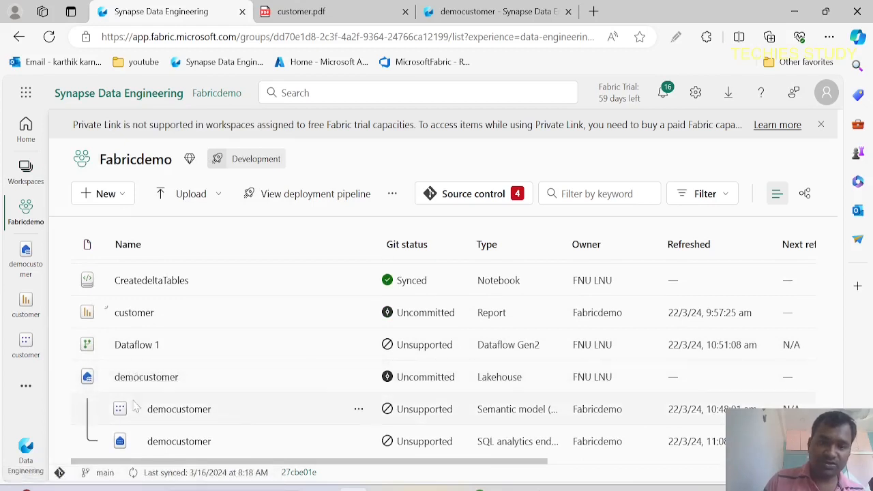
left_click(153, 379)
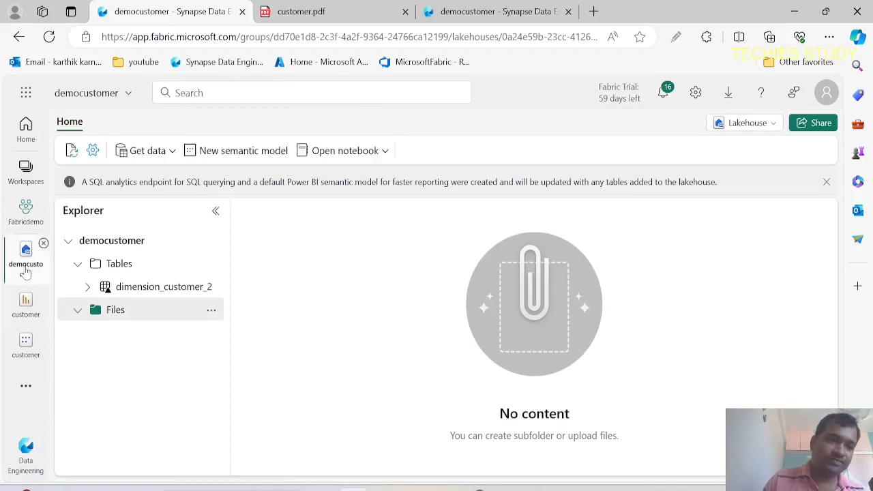
Return to the Fabricdemo workspace and try to create a data pipeline named copydataToLakehouse.
left_click(25, 212)
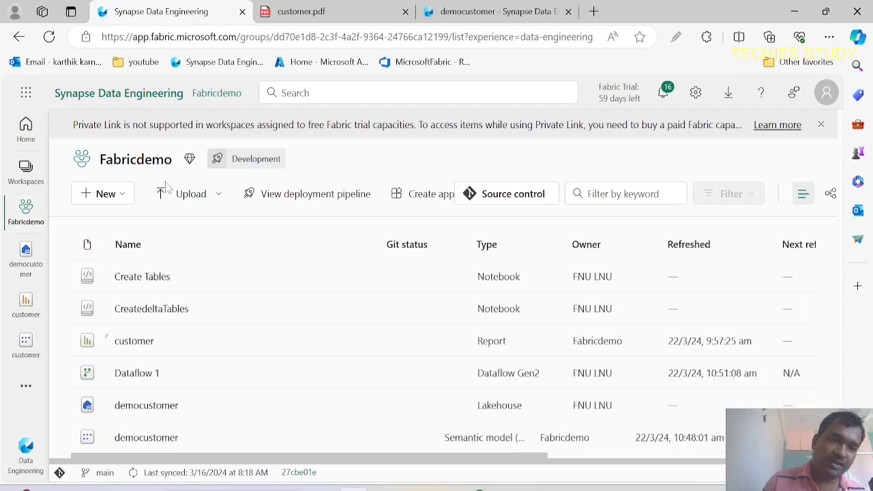
left_click(123, 194)
left_click(129, 91)
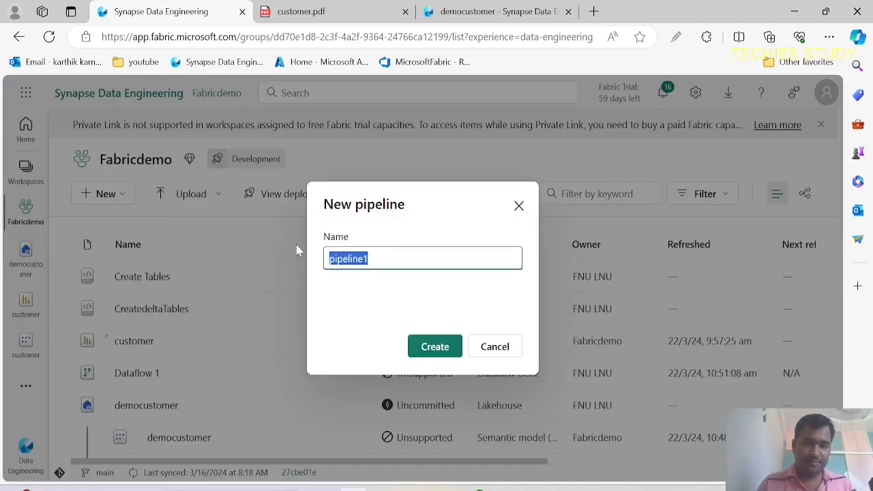
type("copydataToLakehouse")
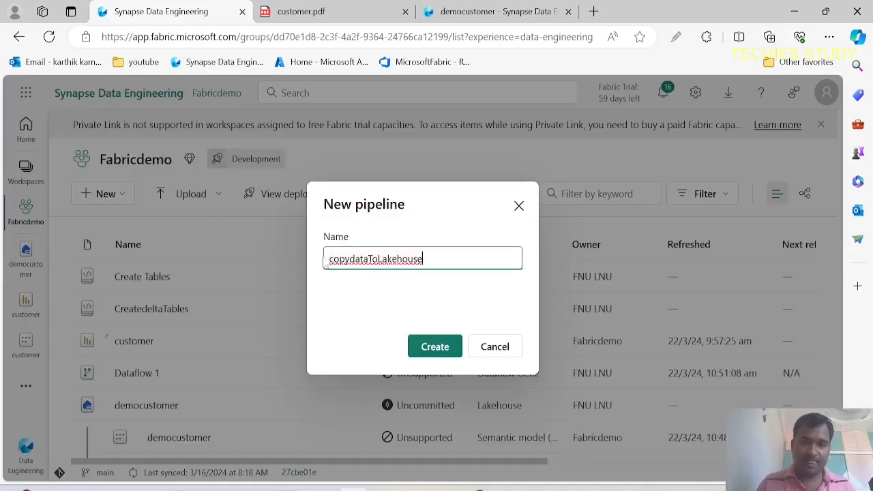
left_click(437, 346)
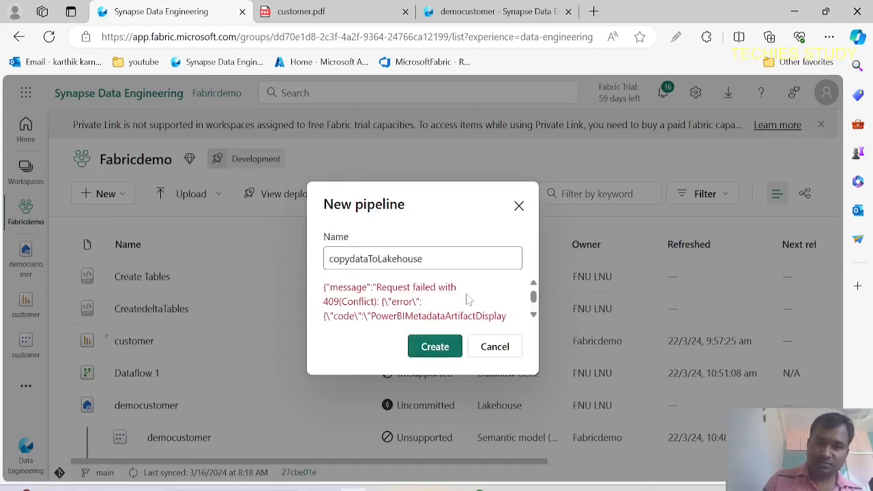
scroll(468, 299, "down", 5)
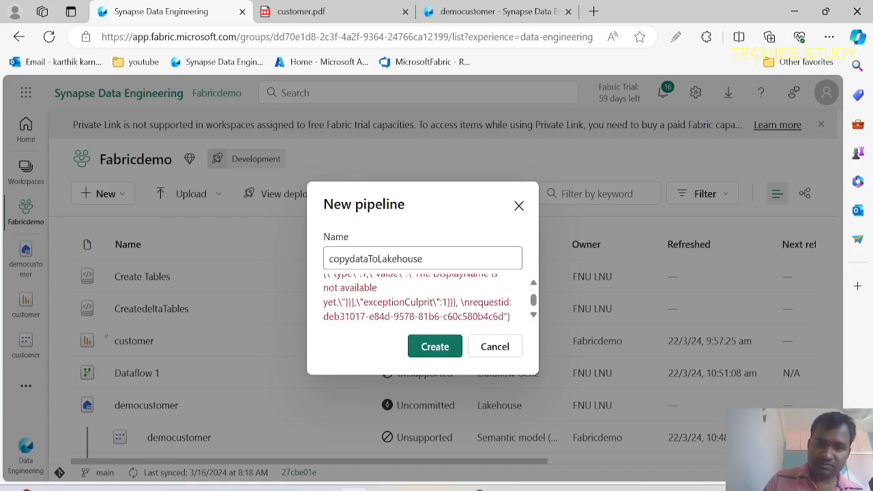
Change the new pipeline's name to copydata2Lakehouse and create it.
left_click(437, 259)
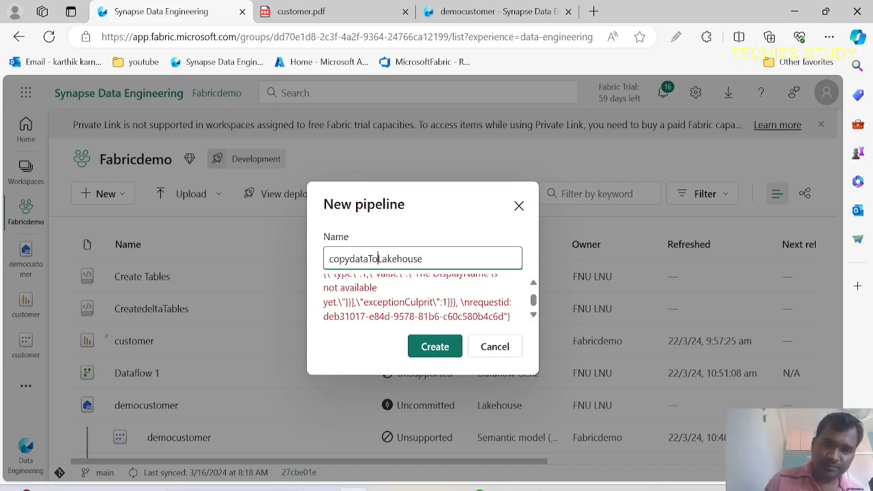
key("BackSpace")
key("BackSpace")
type("2")
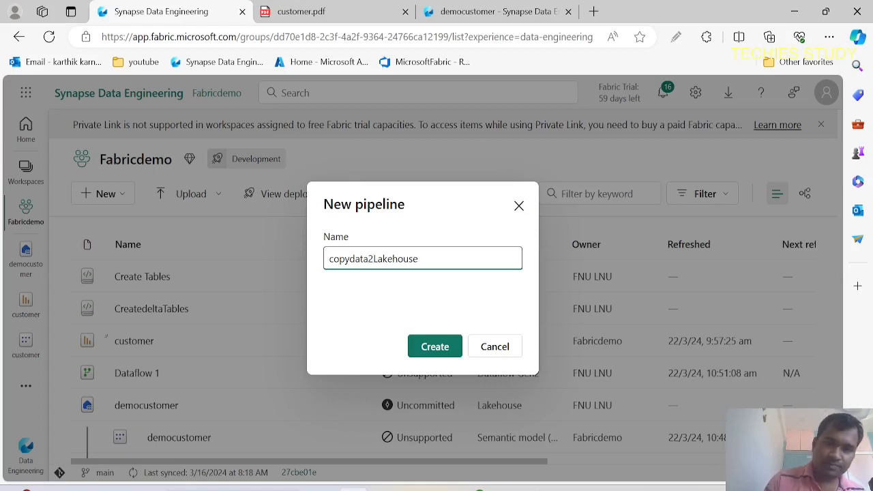
left_click(426, 344)
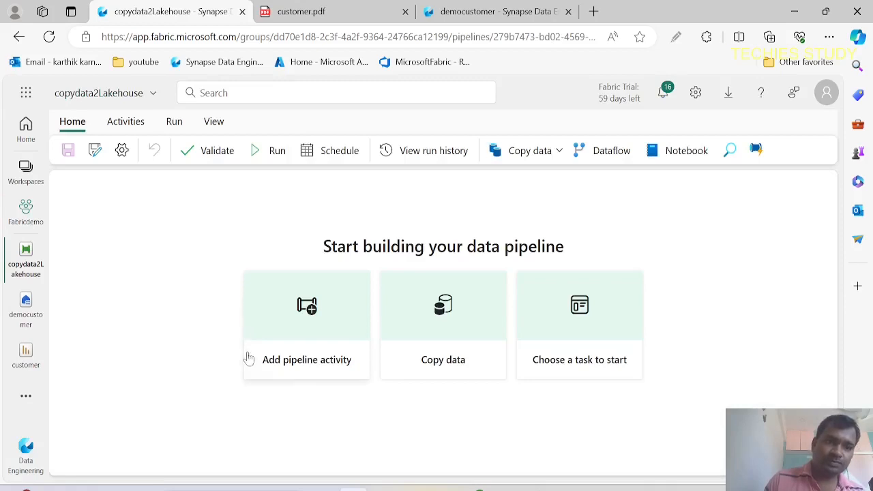
Add a Copy data activity to the pipeline, name it copydataToLakehouse and reposition it on the canvas.
left_click(309, 320)
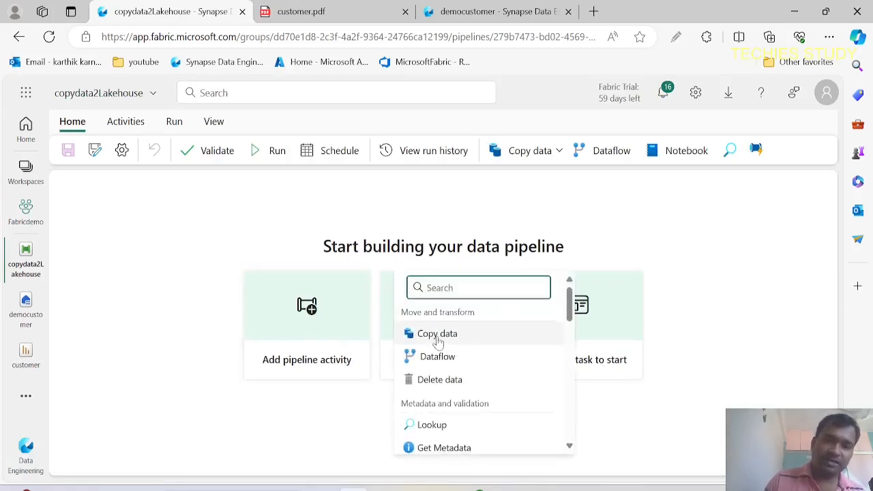
left_click(439, 335)
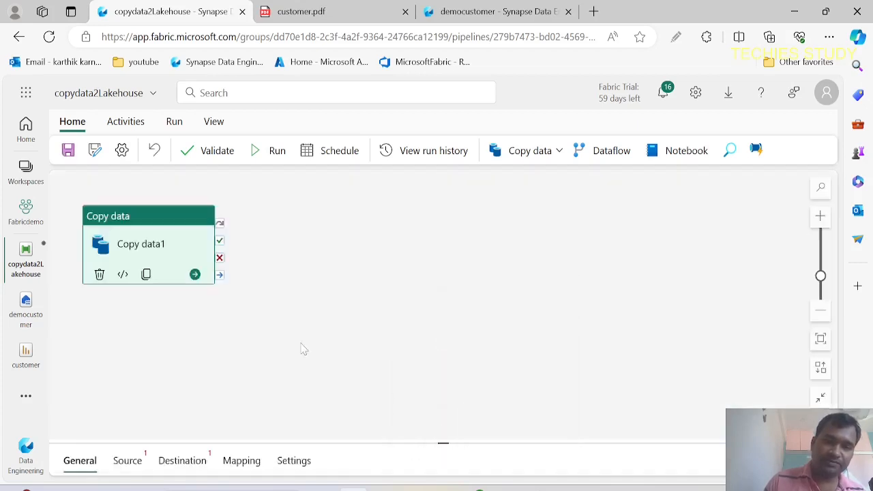
left_click(444, 447)
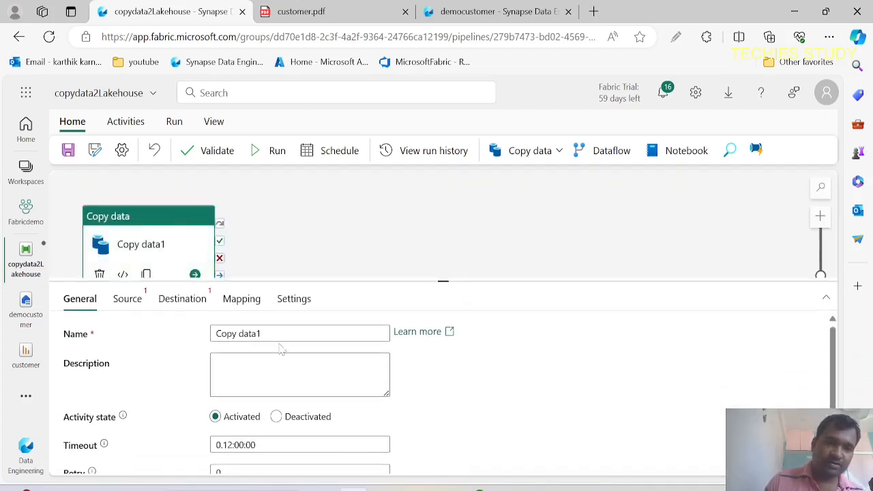
left_click_drag(266, 334, 121, 335)
type("copydataToLakehouse")
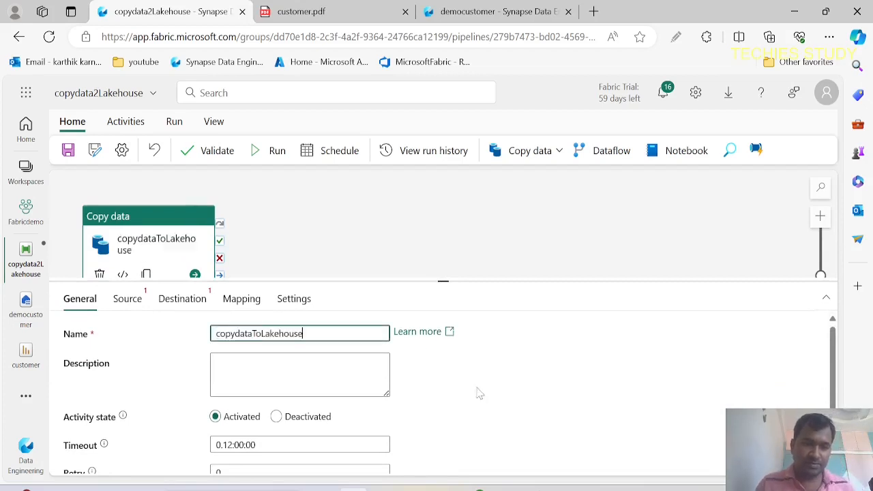
left_click(478, 392)
left_click_drag(121, 236, 162, 213)
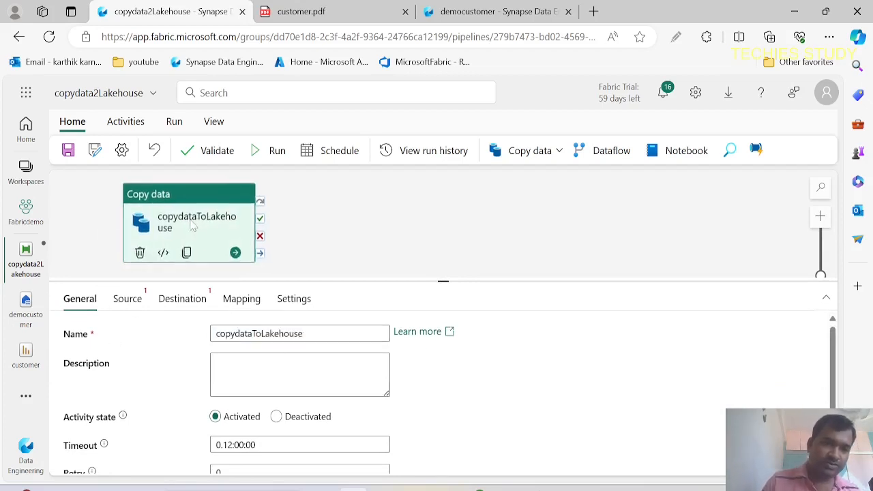
Set the copy activity's source to an External data store using the existing wwisampledata connection.
left_click(142, 296)
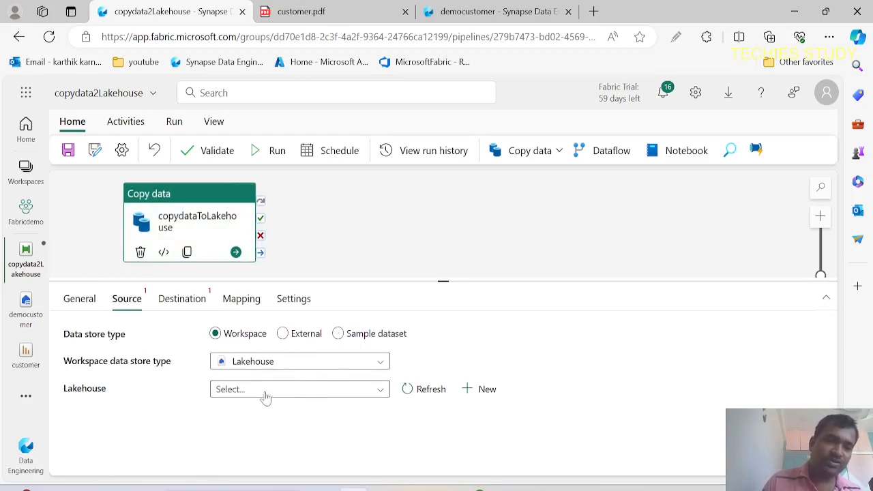
left_click(283, 336)
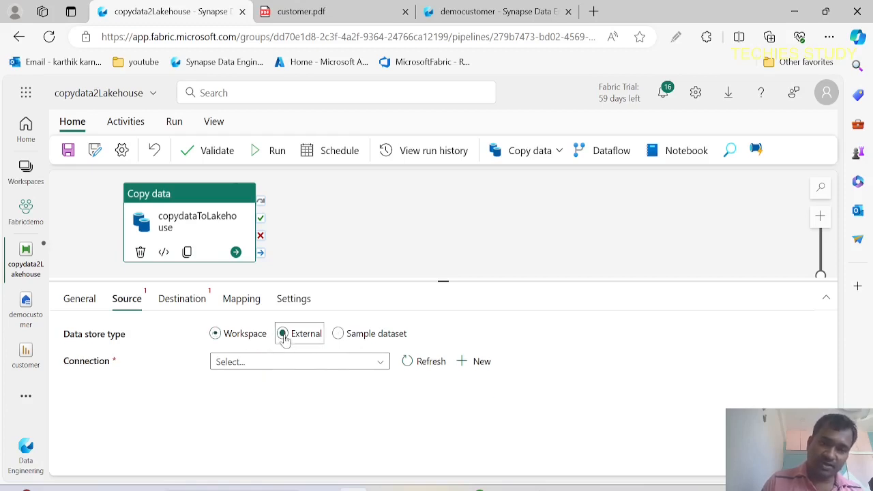
left_click(382, 367)
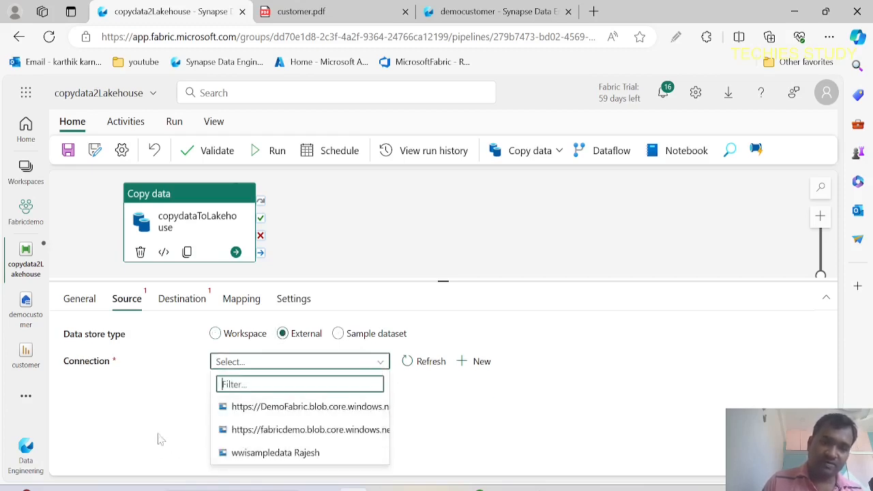
left_click(497, 441)
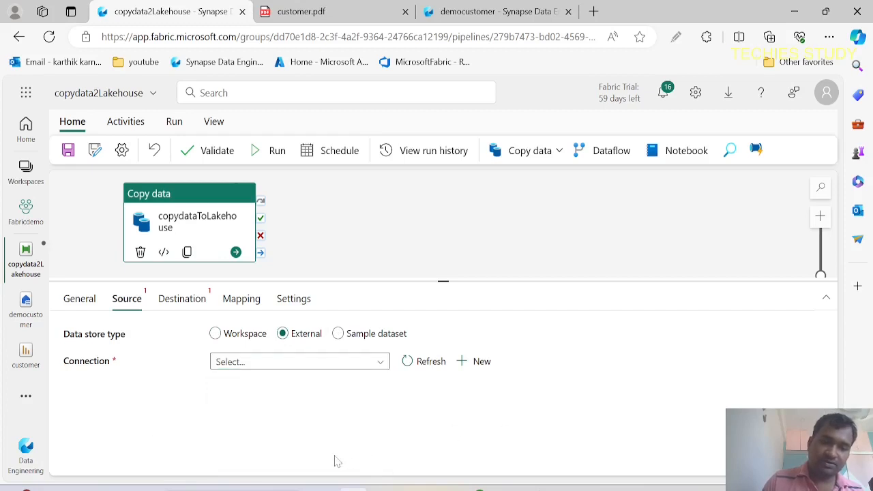
left_click(380, 364)
left_click(323, 451)
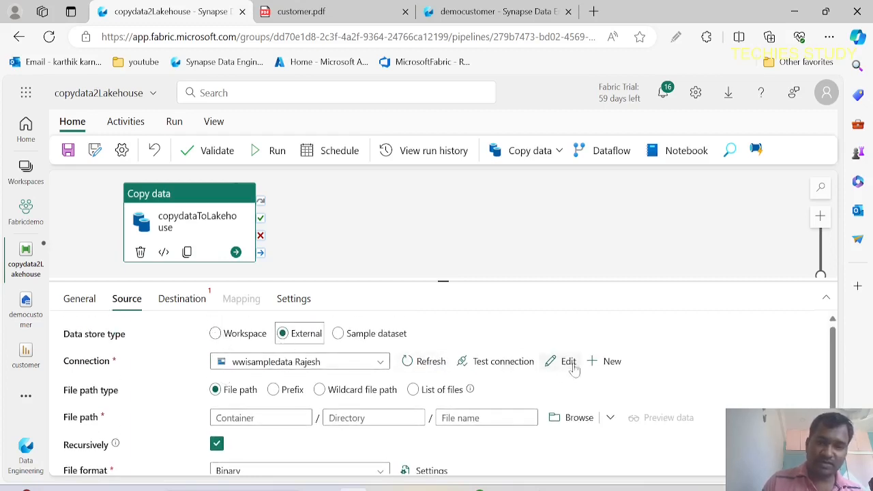
Start a new Azure Blob Storage connection for the copy activity's source.
left_click(612, 361)
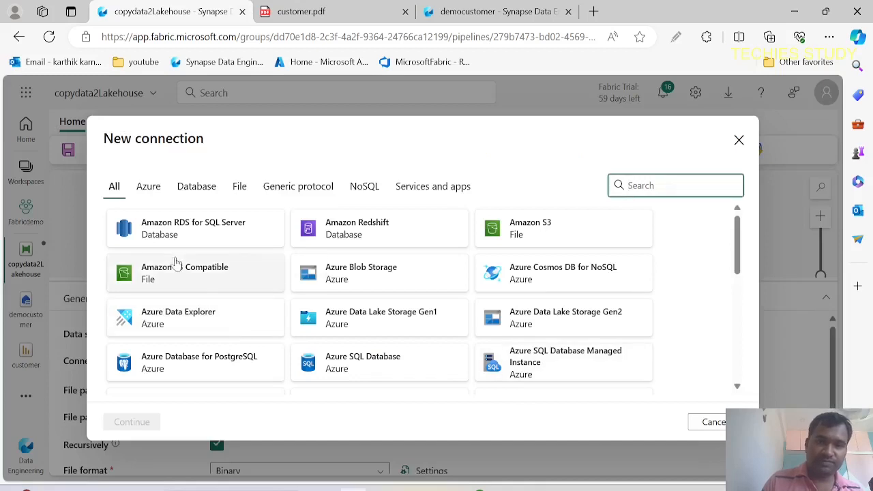
left_click(355, 272)
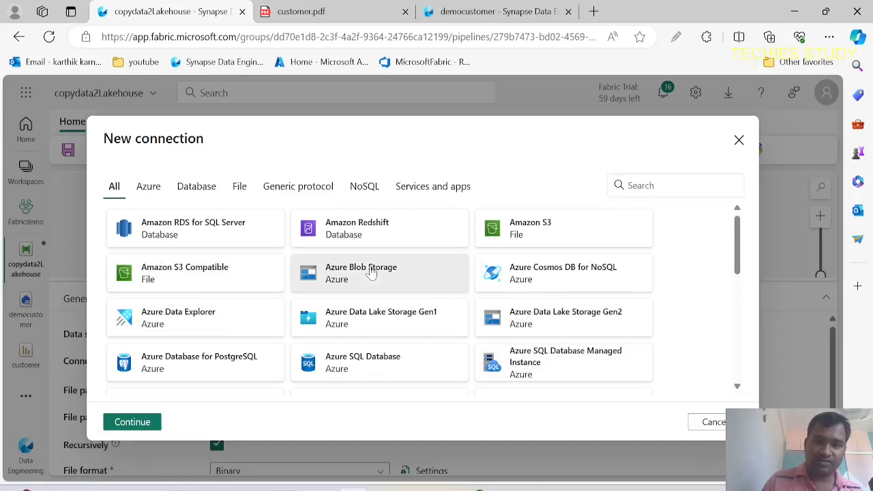
left_click(132, 422)
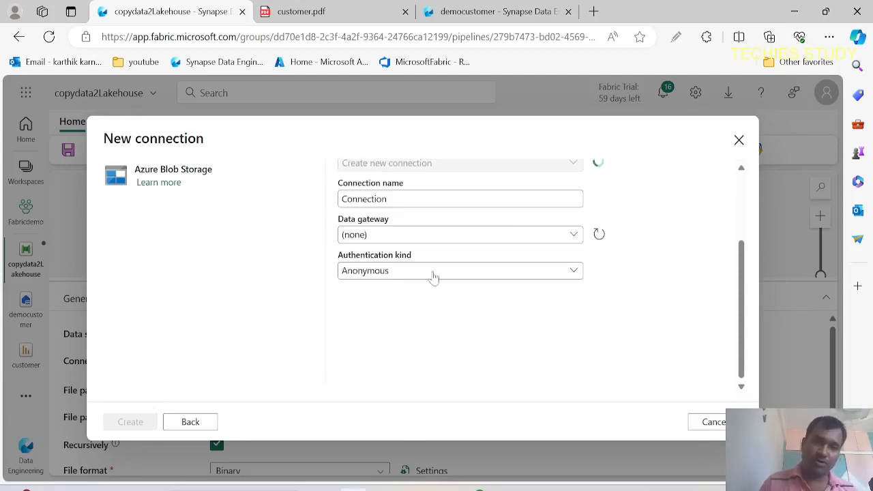
scroll(430, 272, "up", 3)
left_click(409, 205)
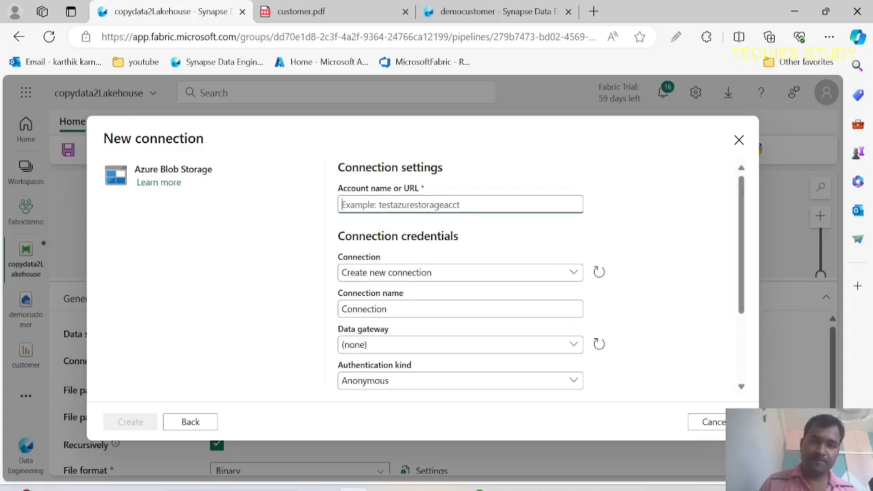
key("alt+Tab")
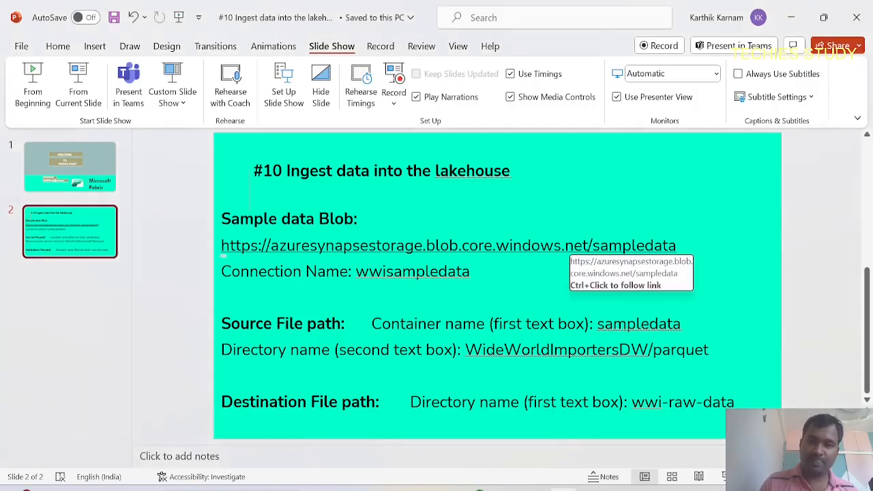
left_click_drag(679, 246, 221, 246)
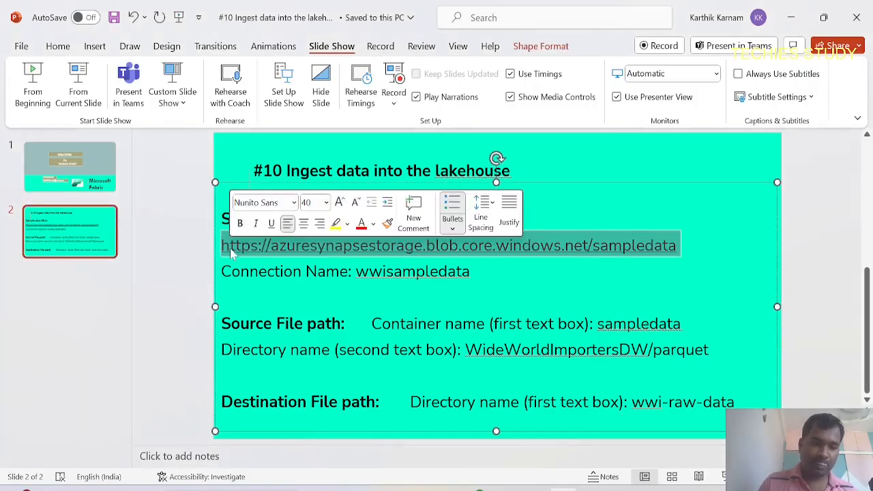
key("ctrl+c")
key("alt+Tab")
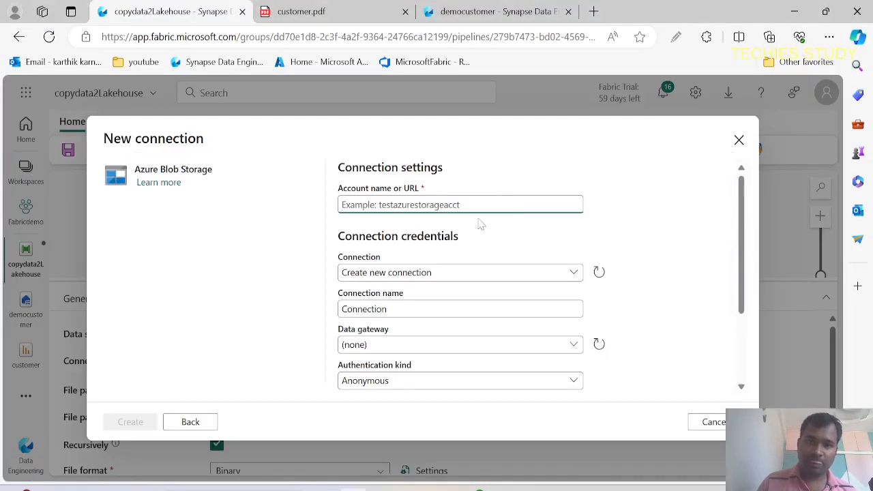
key("ctrl+v")
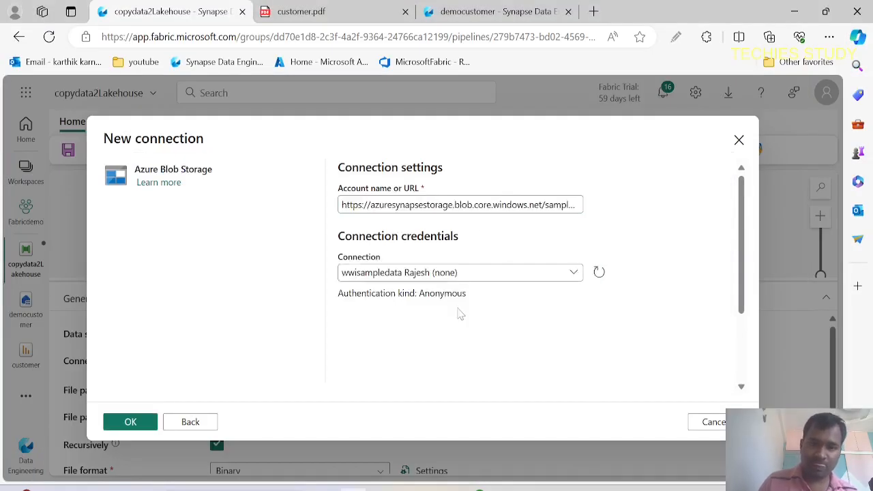
Clear and re-enter the copied sampledata blob URL, and accept the existing wwisampledata connection with Anonymous authentication.
triple_click(402, 204)
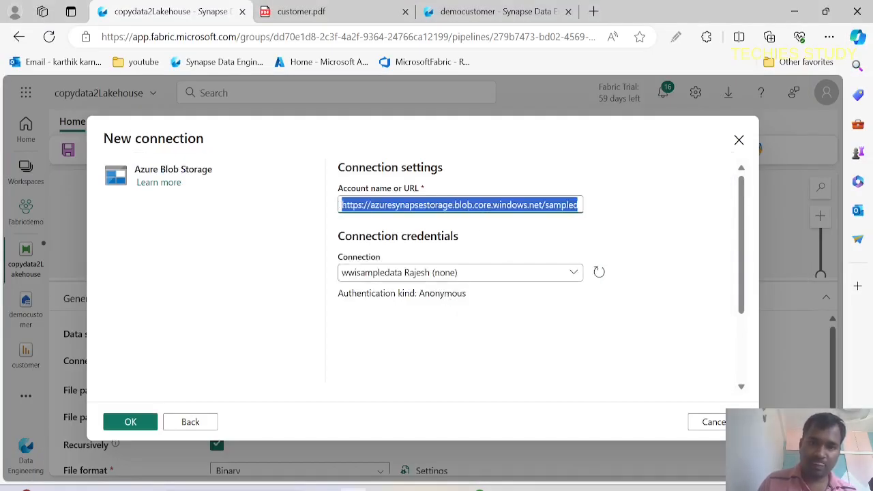
key("BackSpace")
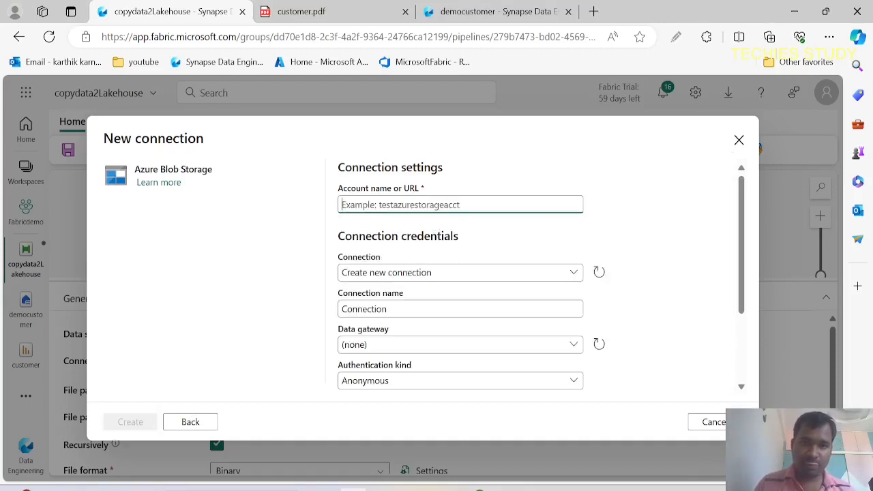
key("ctrl+v")
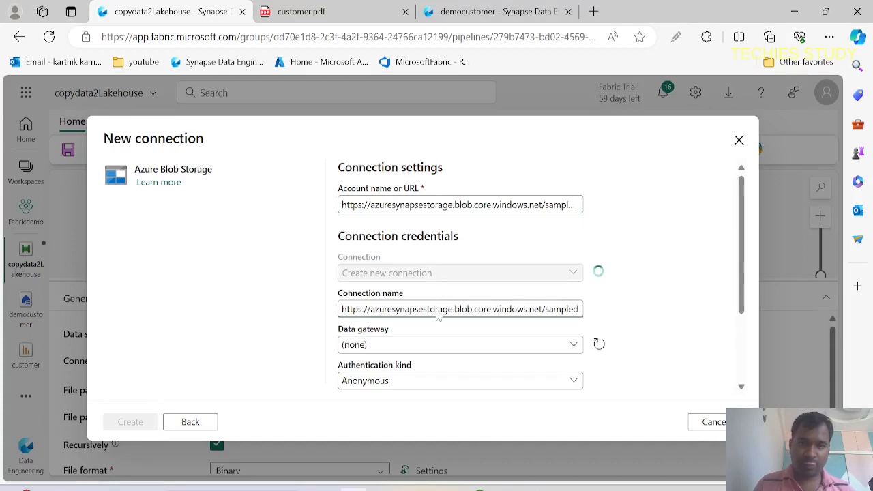
scroll(450, 301, "down", 2)
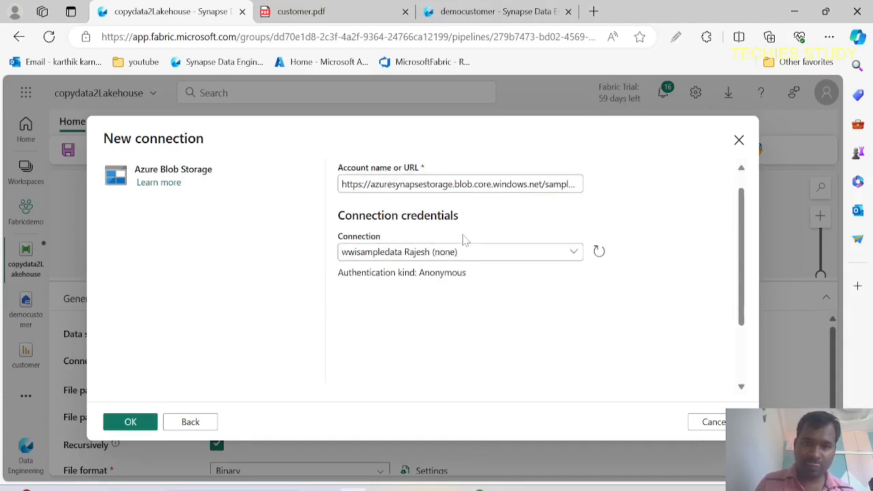
scroll(451, 311, "up", 2)
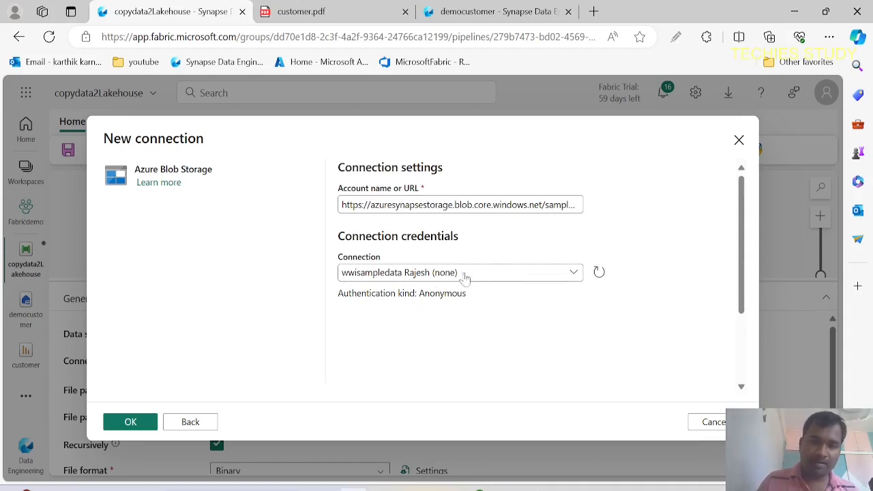
left_click(144, 425)
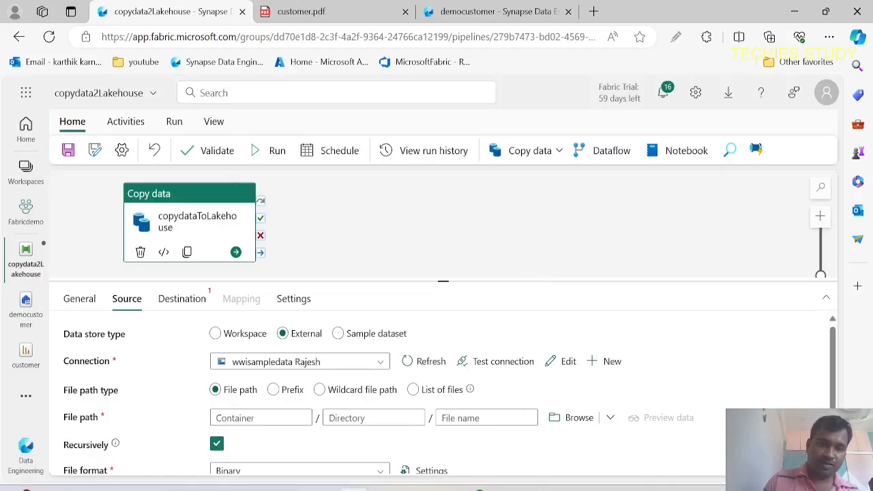
Copy the container name sampledata from the PowerPoint slide into the copy source's file path container.
left_click(261, 417)
key("alt+Tab")
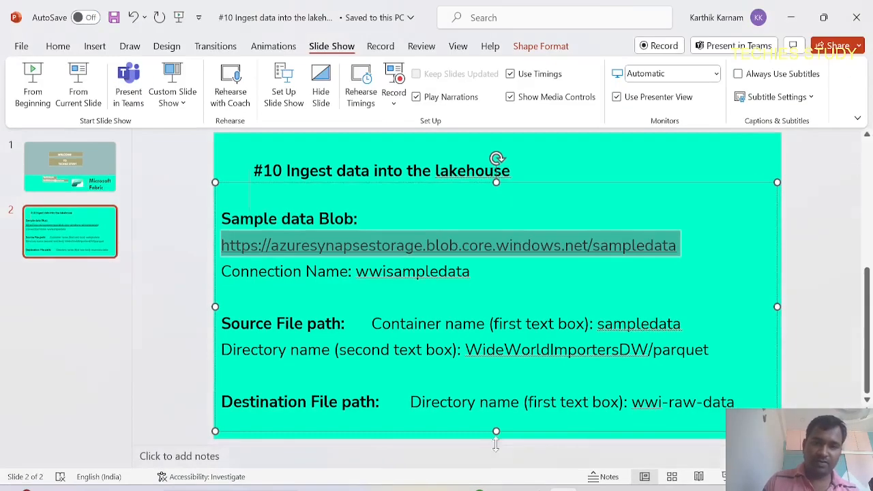
double_click(647, 325)
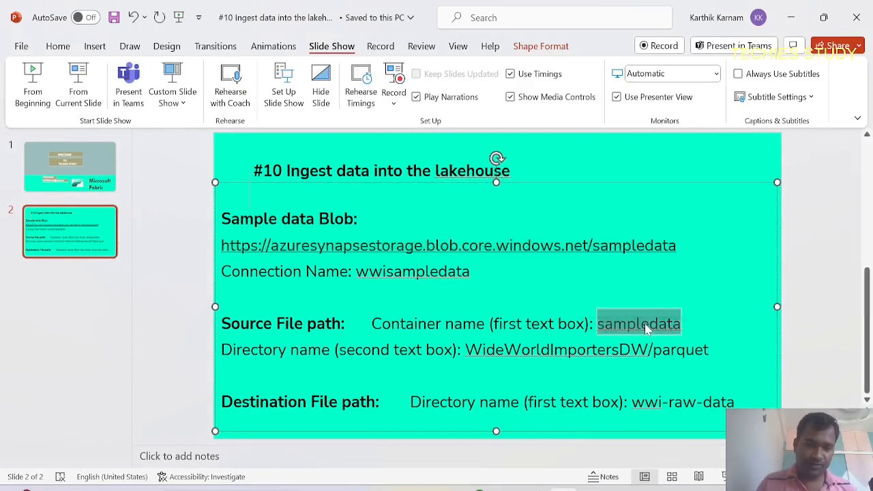
key("alt+Tab")
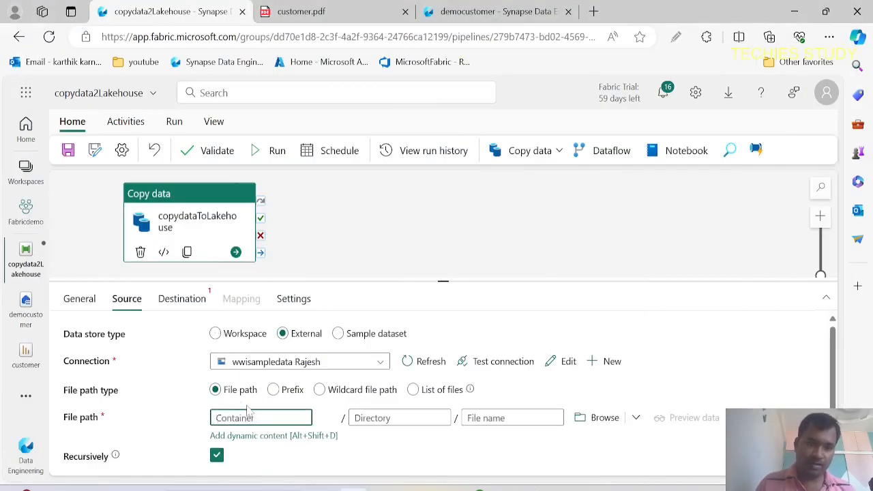
key("ctrl+v")
Copy WideWorldImportersDW/parquet from the PowerPoint slide into the source file path's directory.
key("alt+Tab")
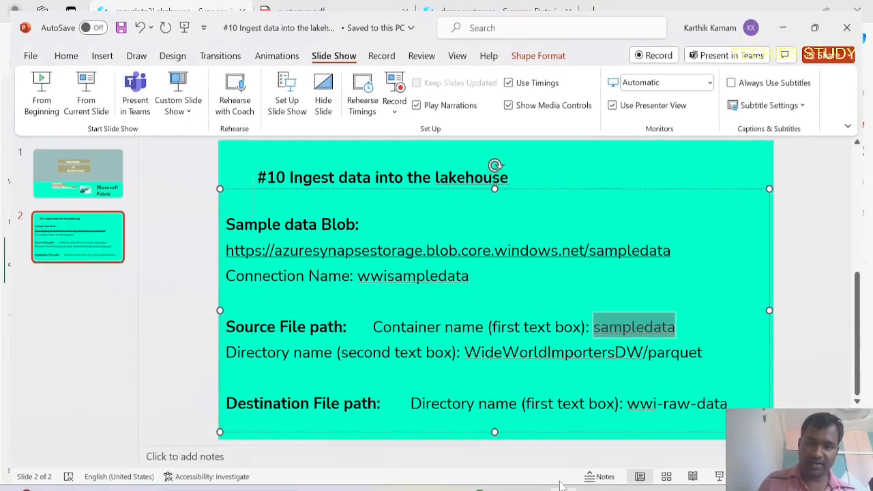
left_click_drag(466, 350, 709, 350)
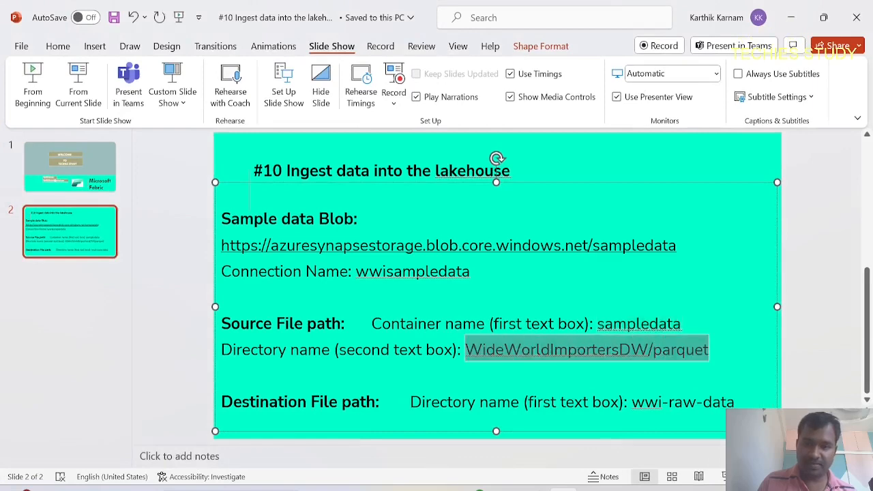
key("alt+Tab")
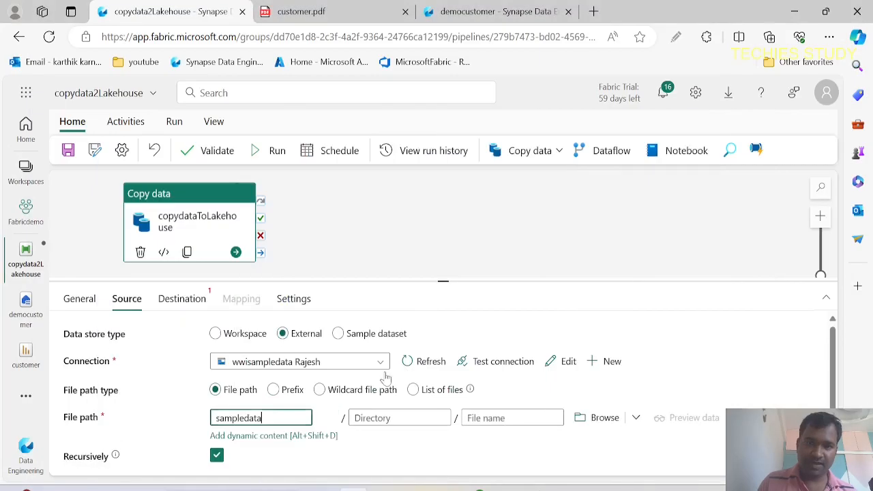
left_click(330, 418)
key("ctrl+v")
scroll(332, 418, "down", 2)
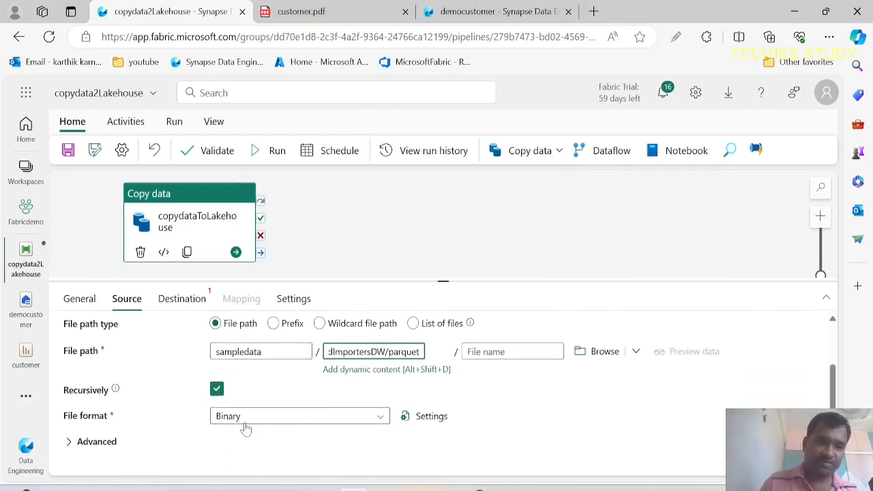
scroll(231, 420, "up", 1)
Set the copy activity's destination to the Workspace data store type Lakehouse, using the democustomer lakehouse.
left_click(173, 303)
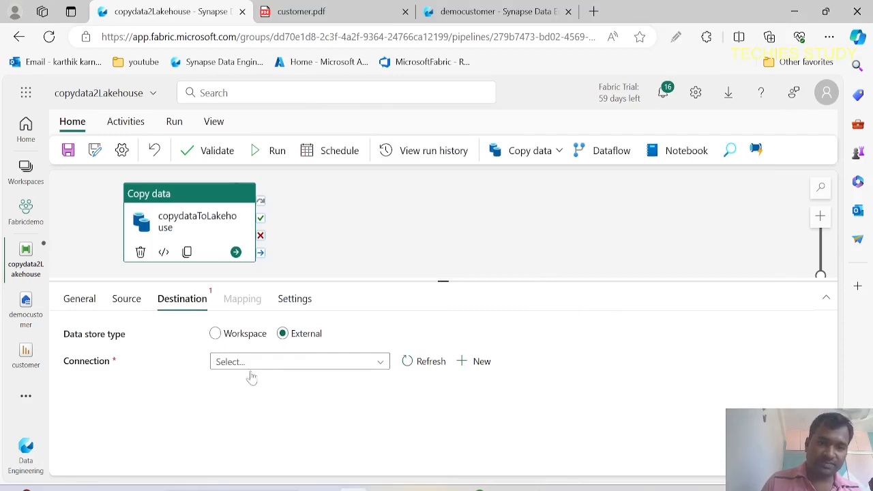
left_click(228, 335)
left_click(350, 363)
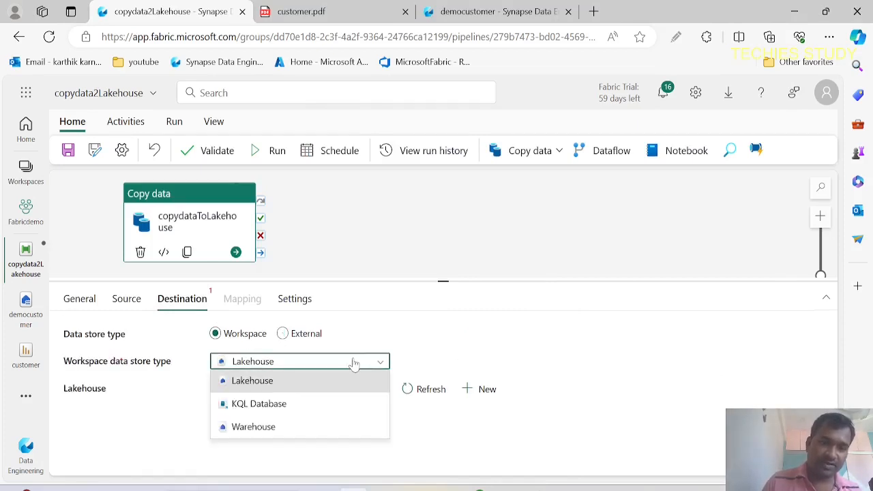
left_click(167, 413)
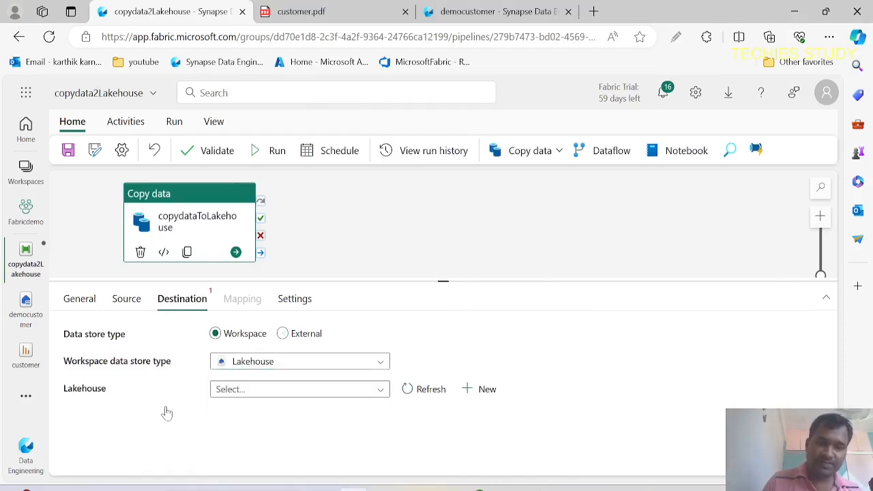
left_click(368, 393)
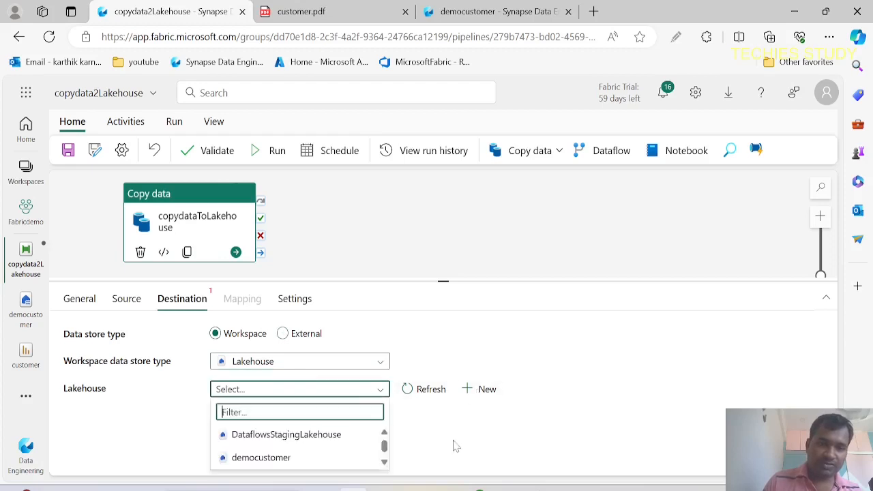
left_click(482, 447)
left_click(378, 388)
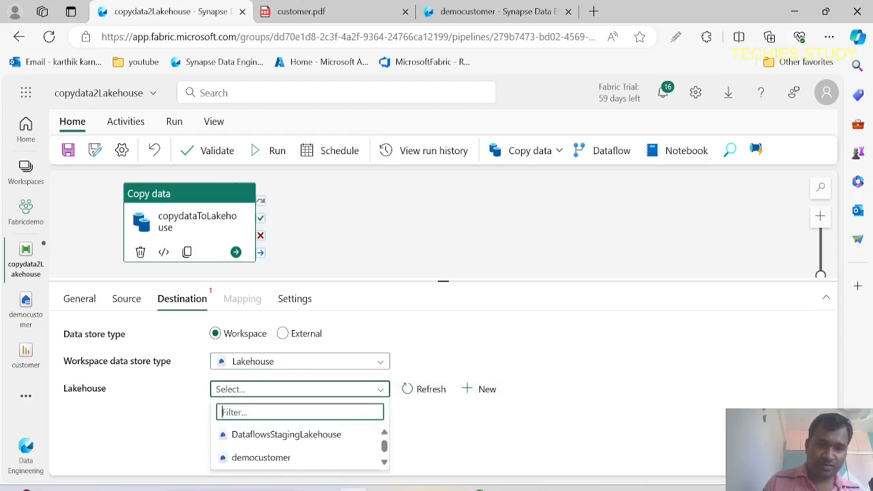
left_click(282, 456)
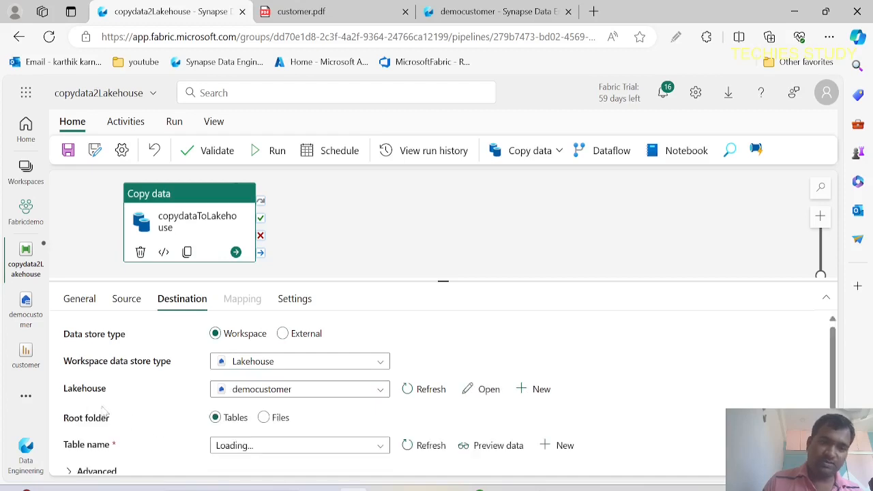
scroll(152, 415, "down", 1)
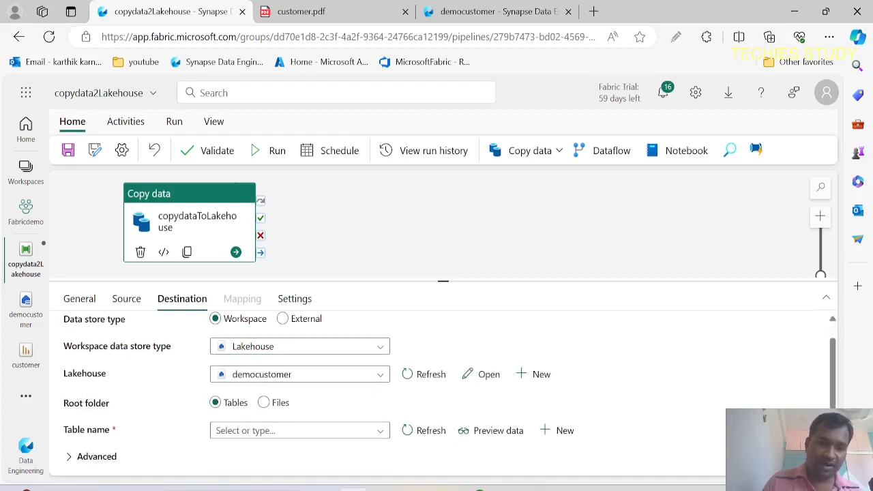
Set the destination's root folder to Files and copy wwi-raw-data from the PowerPoint slide into its directory.
left_click(264, 404)
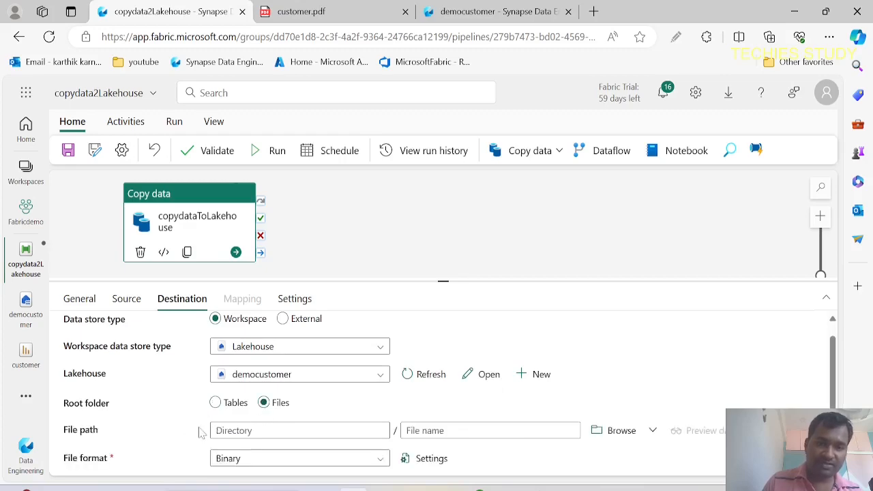
scroll(201, 430, "down", 1)
left_click(262, 404)
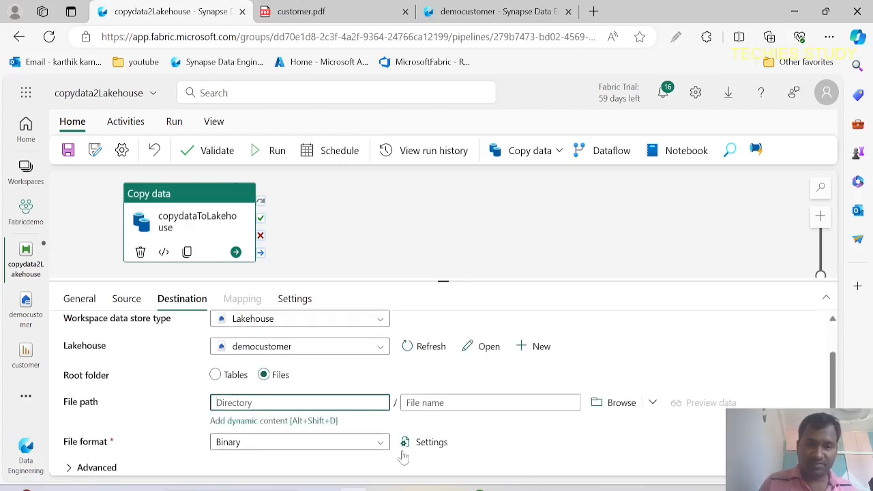
left_click(571, 482)
left_click_drag(631, 402, 735, 402)
key("ctrl+c")
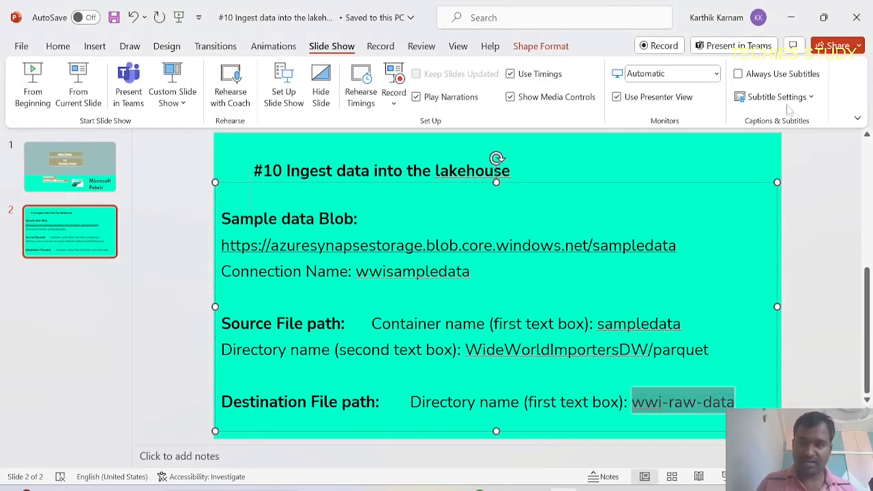
key("alt+Tab")
key("ctrl+v")
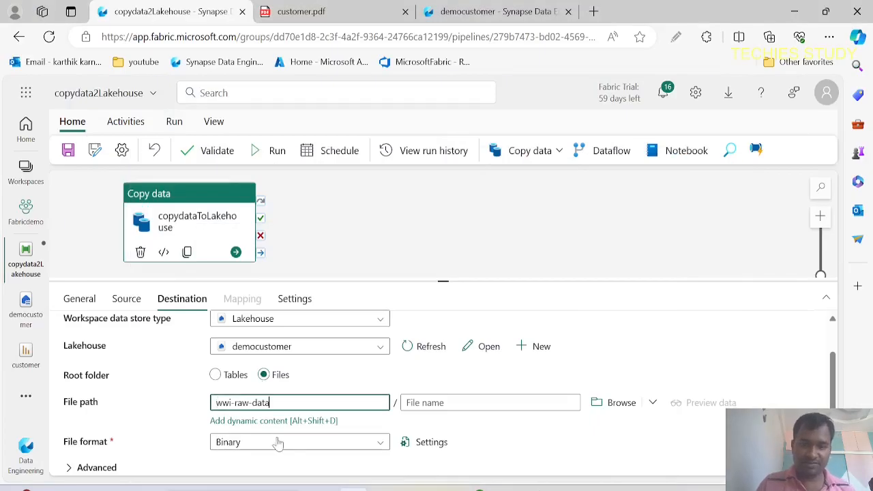
Validate the copydata2Lakehouse pipeline, dismiss the validation output and deselect the copy activity.
scroll(278, 450, "down", 1)
scroll(116, 414, "up", 2)
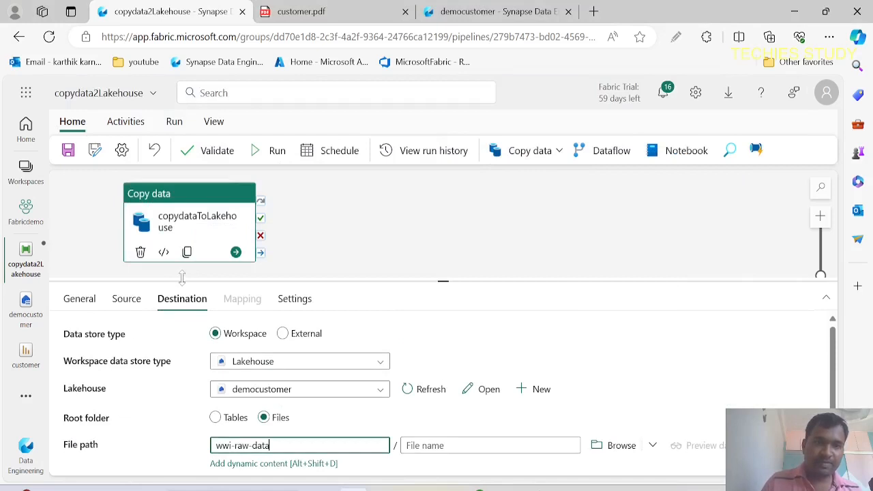
left_click(191, 150)
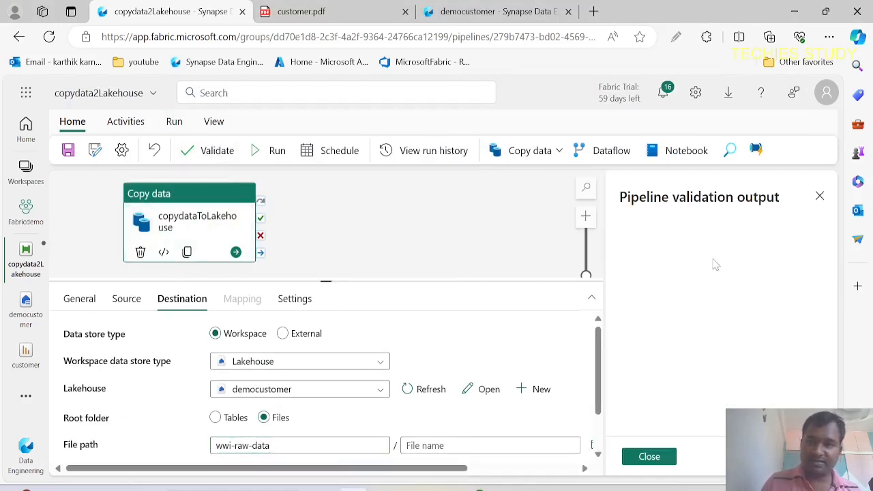
left_click(651, 457)
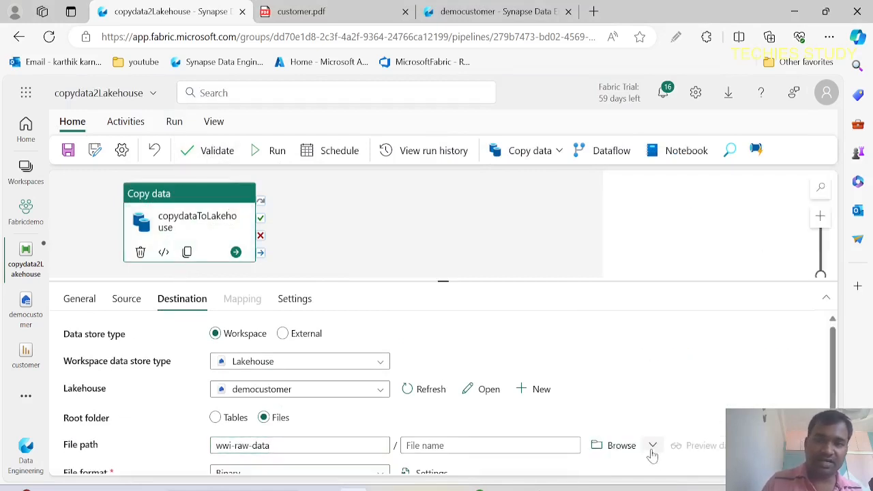
left_click(366, 243)
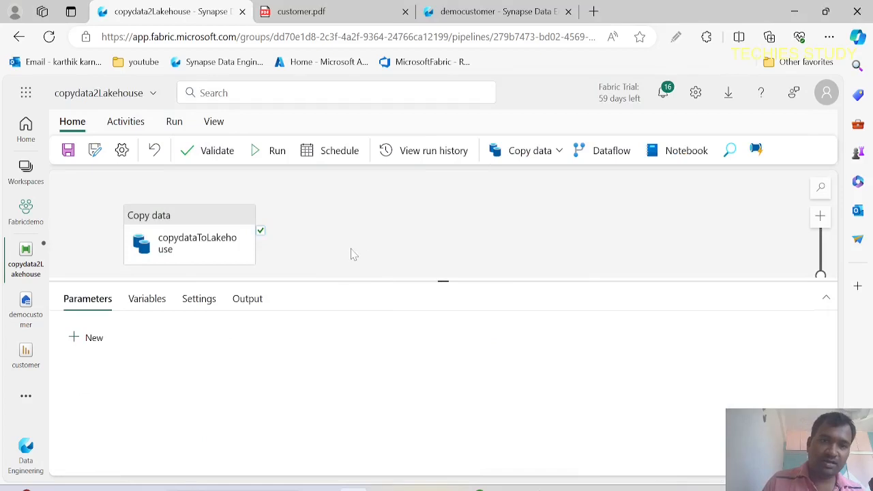
Save the copydata2Lakehouse pipeline and run it.
left_click(68, 150)
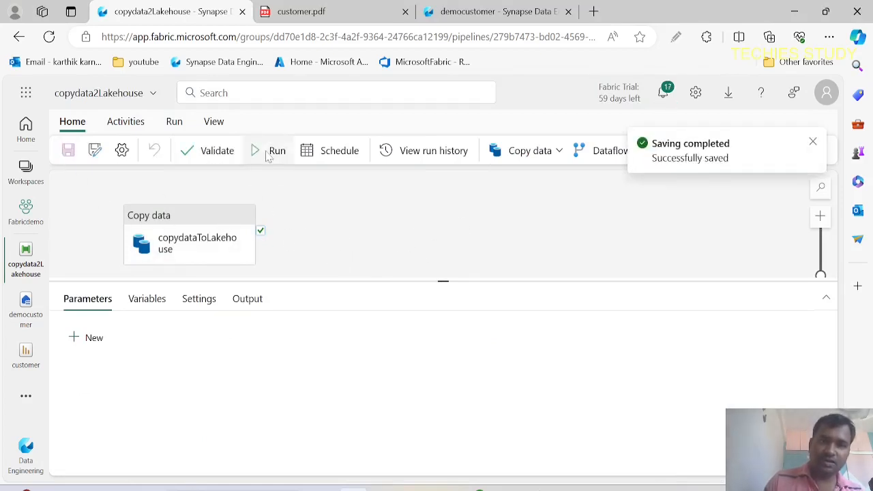
left_click(272, 151)
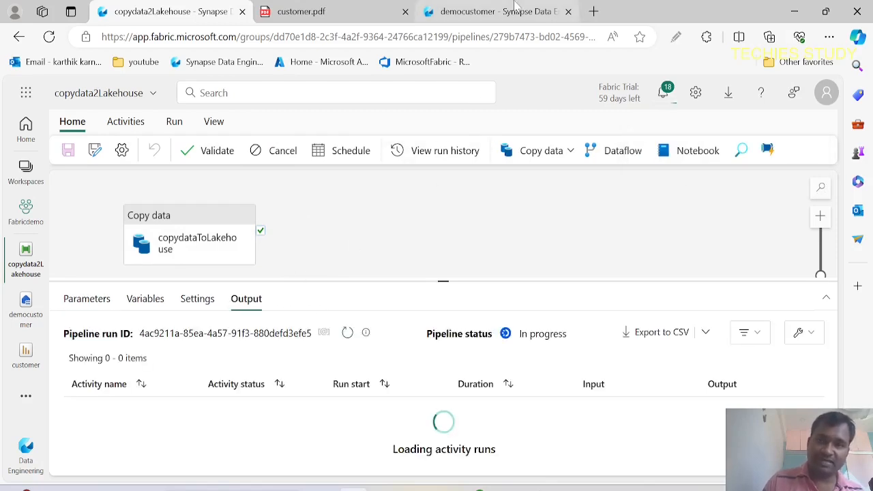
mouse_move(513, 8)
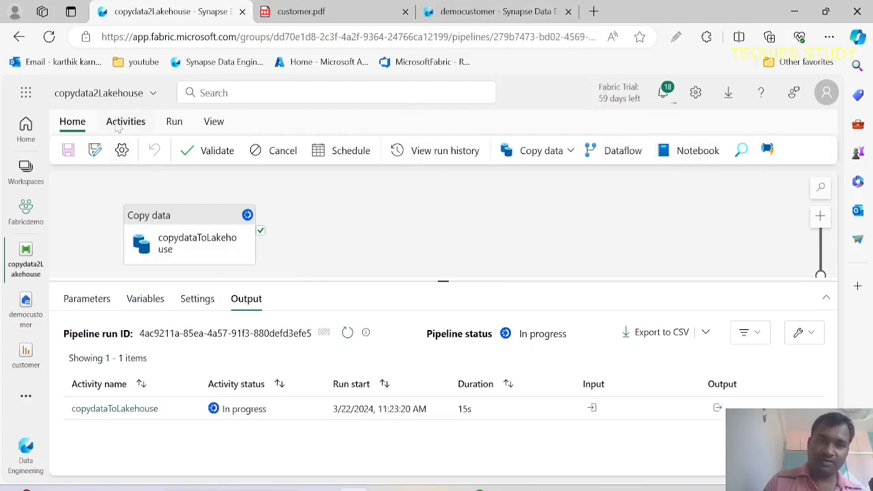
left_click(137, 123)
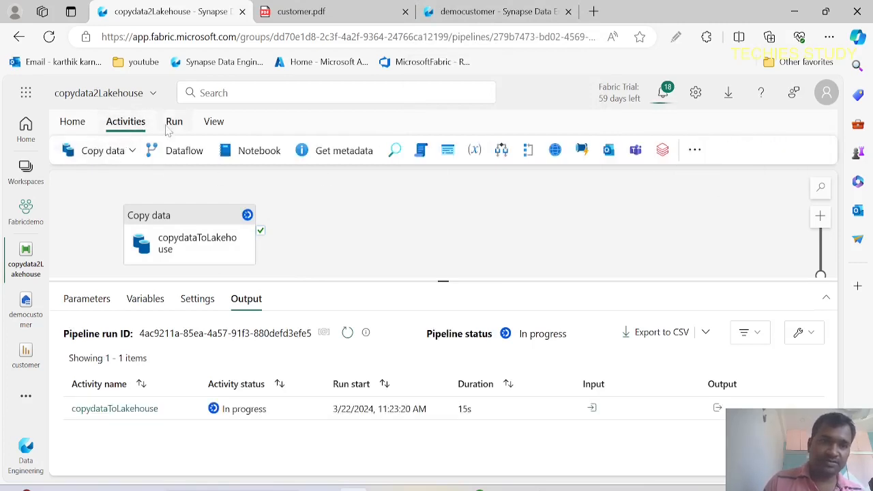
left_click(102, 150)
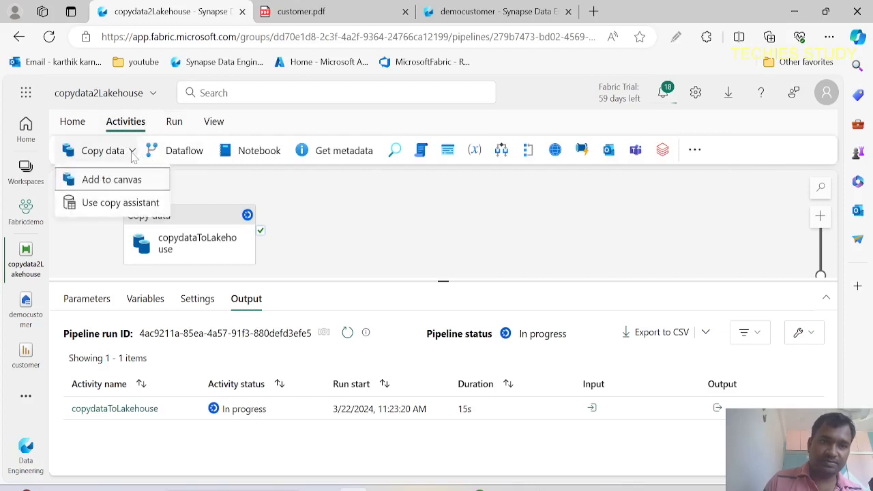
left_click(174, 121)
left_click(216, 123)
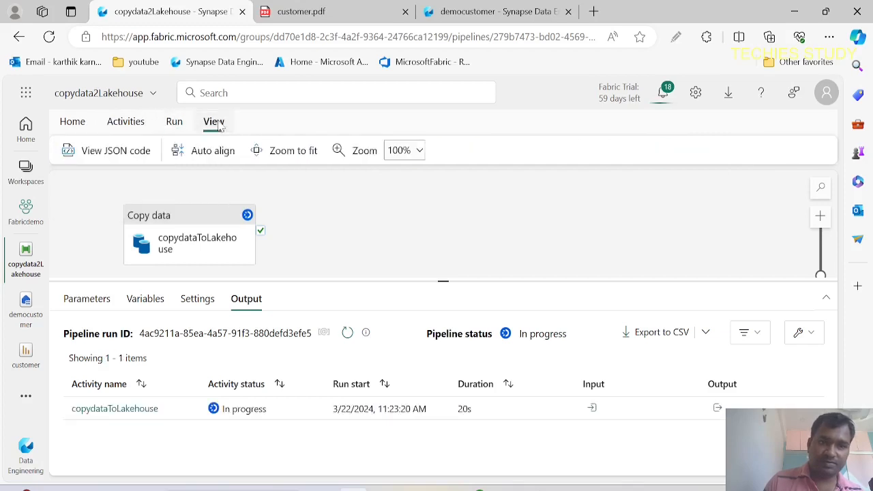
left_click(126, 121)
left_click(72, 121)
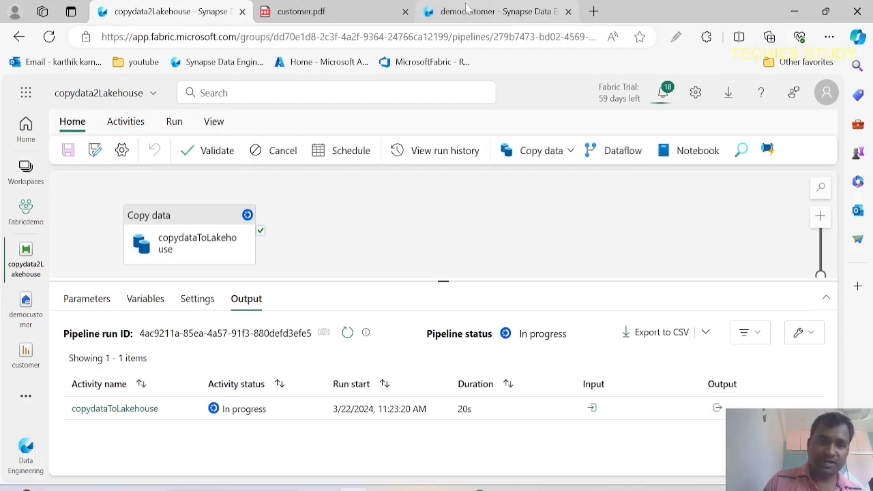
Reopen the democustomer lakehouse from the Fabricdemo workspace to inspect its Files folder.
left_click(503, 8)
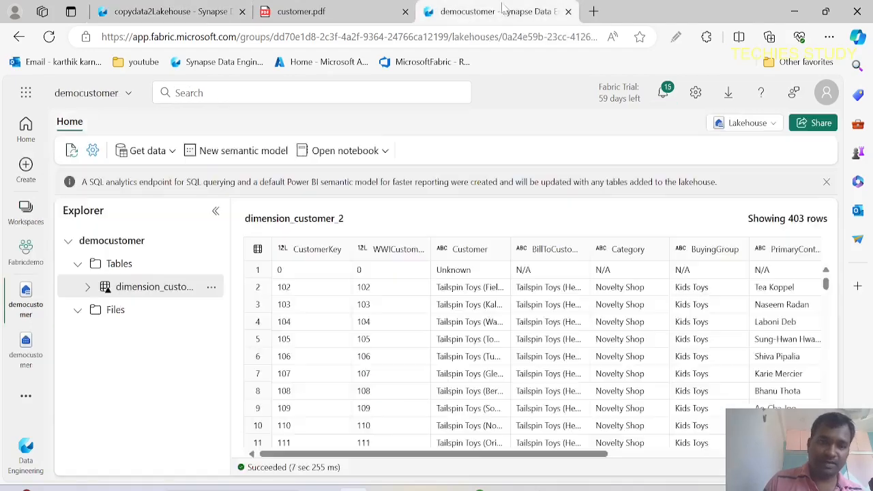
left_click(24, 256)
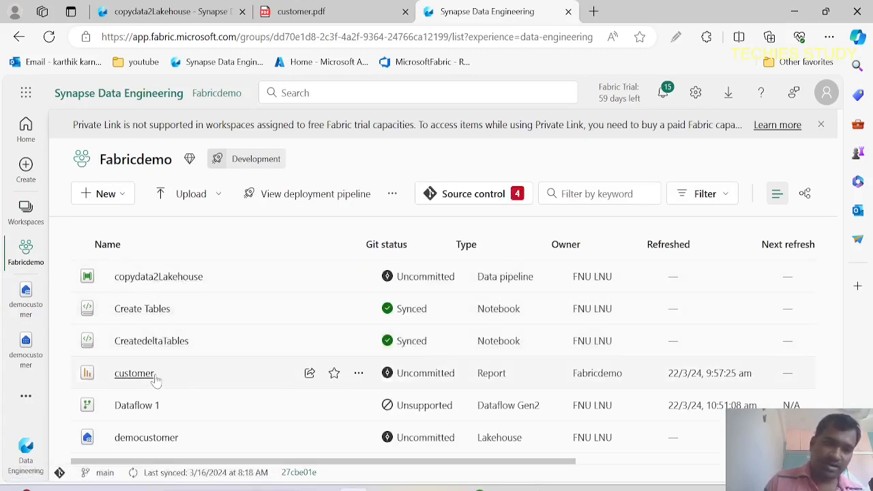
scroll(156, 409, "down", 1)
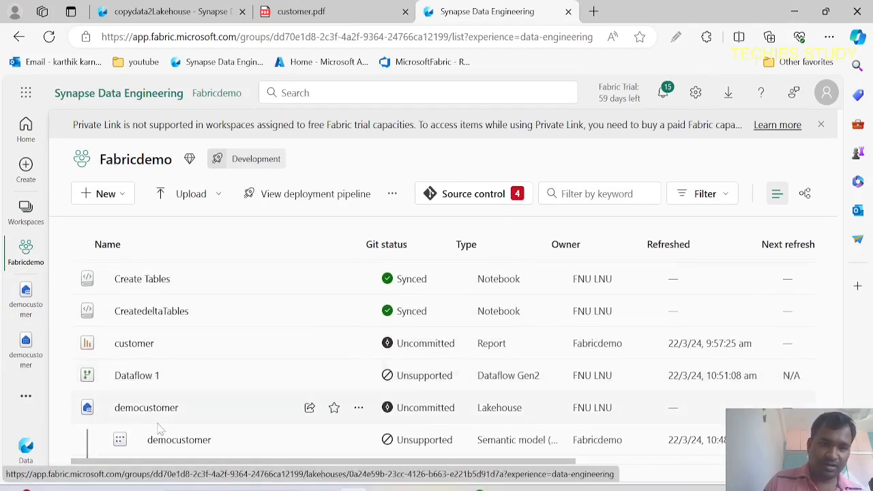
scroll(148, 414, "down", 1)
left_click(148, 382)
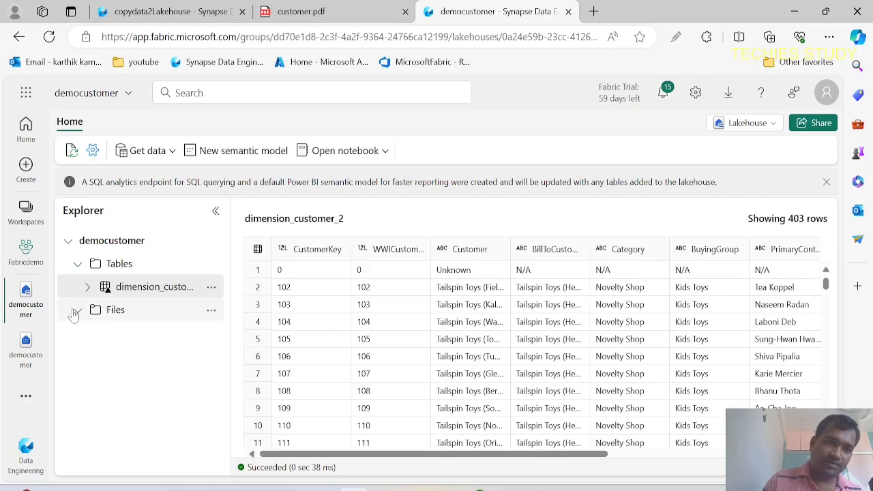
Check the copydata2Lakehouse pipeline's run status and return to the democustomer lakehouse.
left_click(171, 11)
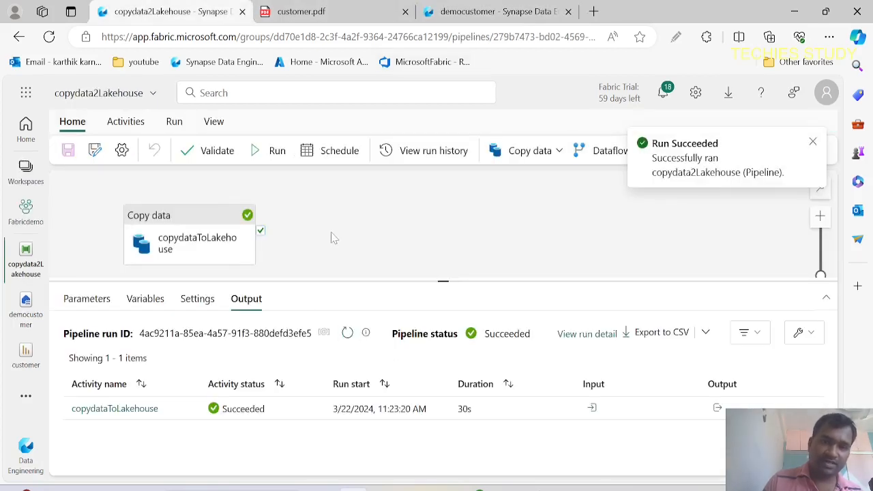
left_click(578, 8)
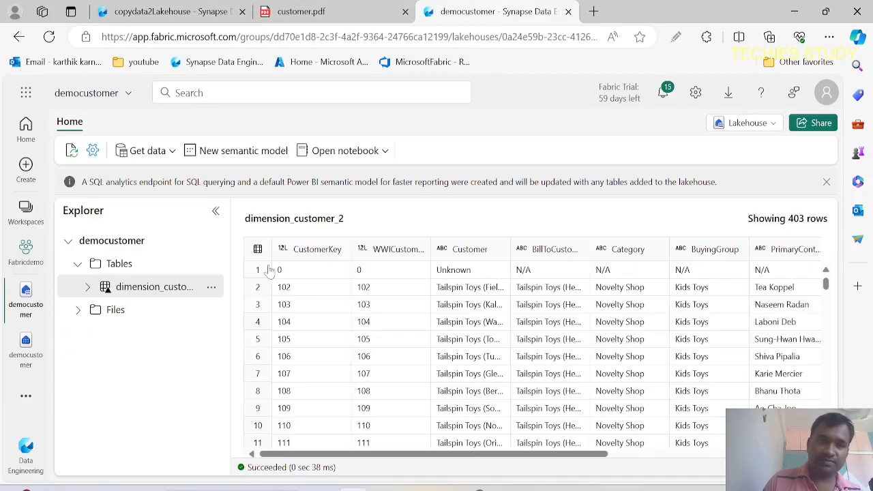
Reload the democustomer lakehouse and open the dimension_city folder under Files, wwi-raw-data, full.
left_click(49, 37)
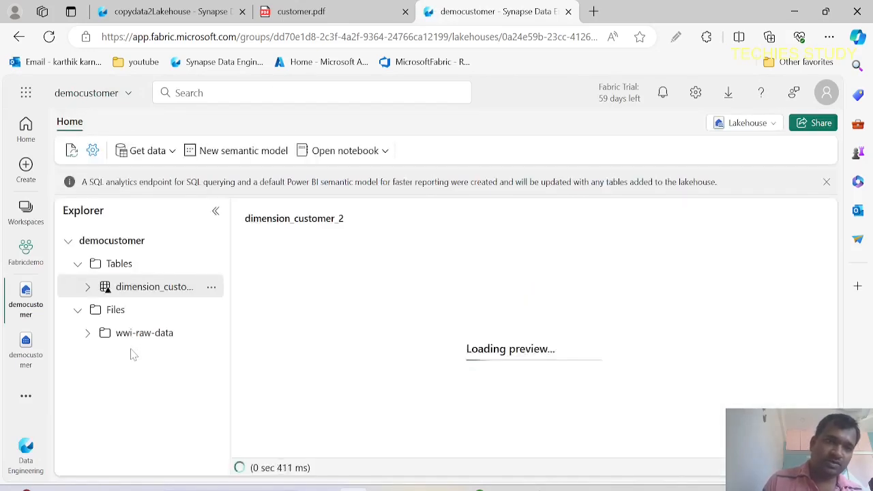
left_click(88, 333)
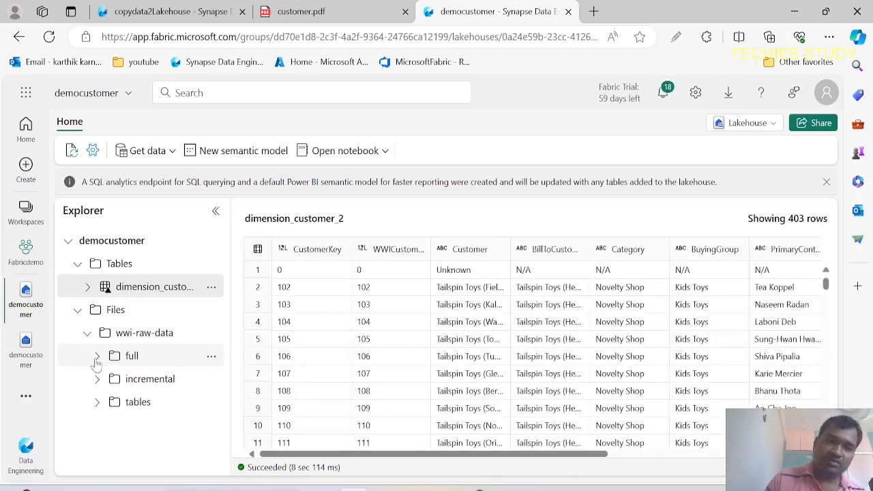
left_click(97, 358)
scroll(102, 361, "down", 3)
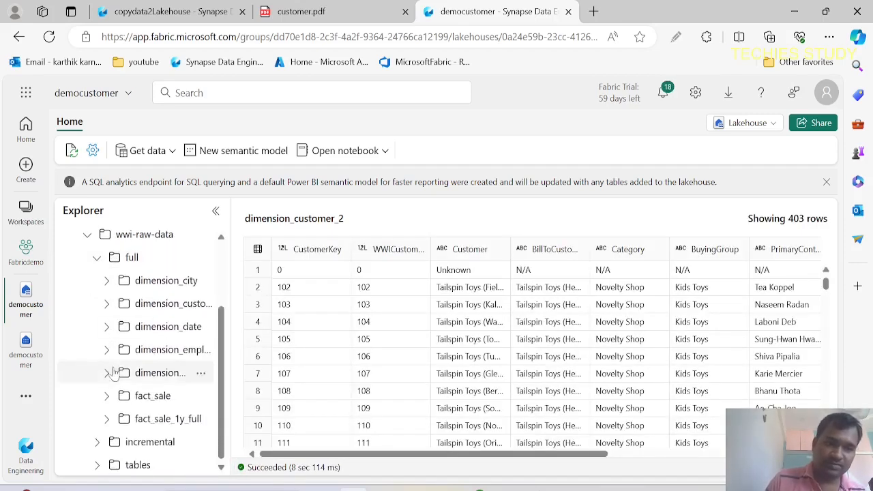
left_click(161, 297)
left_click(164, 287)
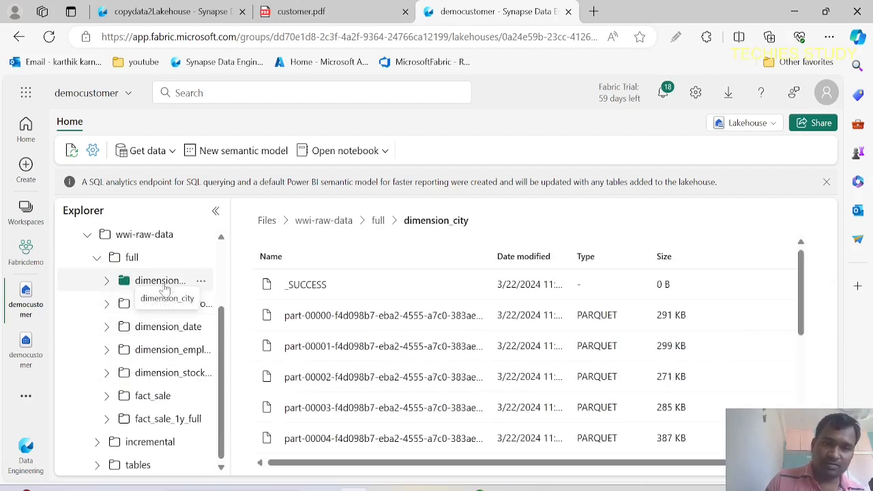
Look at the Load to Tables options for the dimension_city folder and dismiss them by opening the incremental folder.
left_click(200, 280)
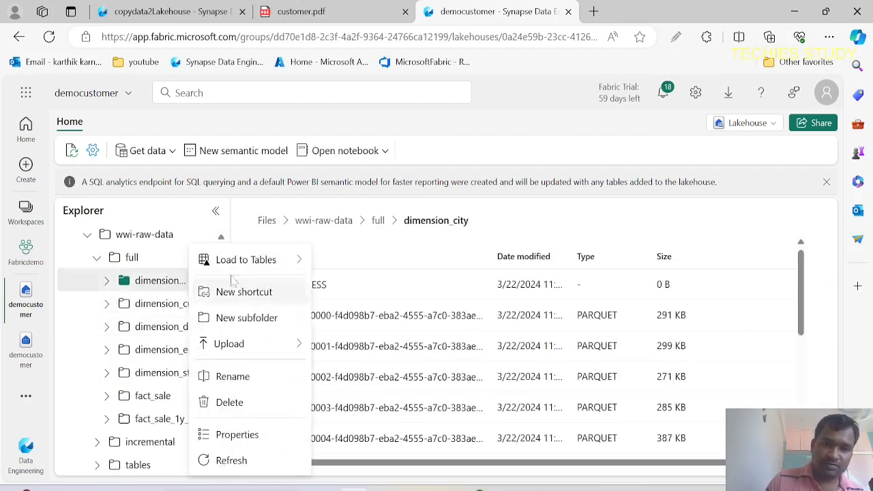
mouse_move(273, 266)
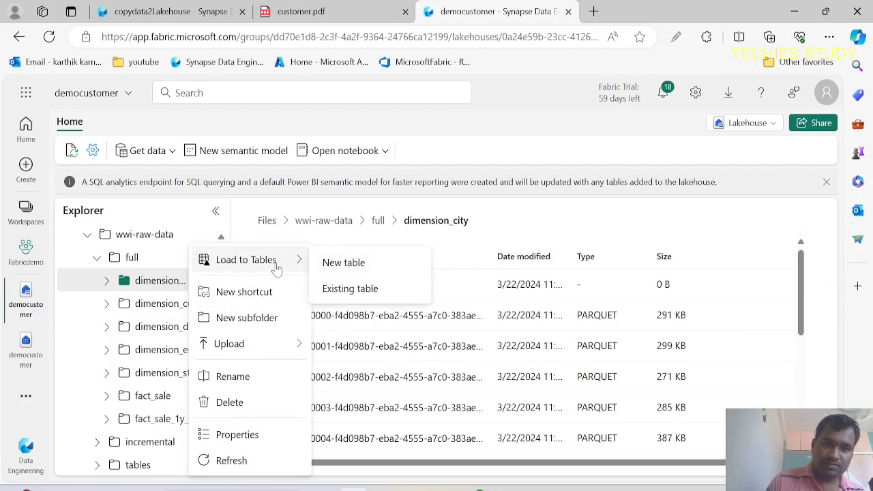
left_click(142, 443)
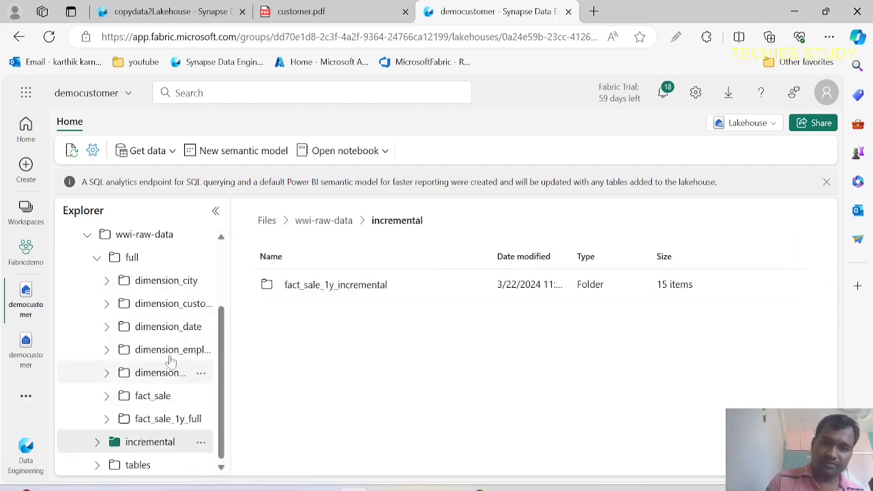
Reopen the dimension_city folder and review its list of Parquet files.
left_click(173, 281)
scroll(416, 382, "down", 2)
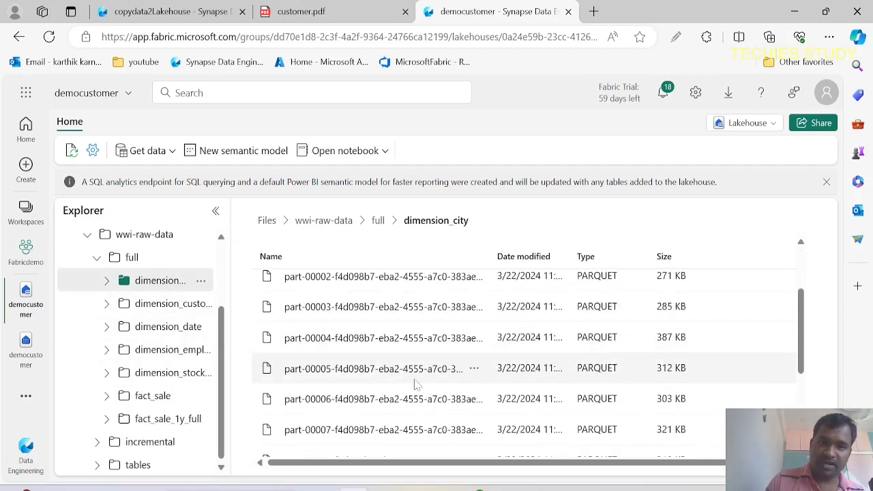
scroll(416, 384, "up", 2)
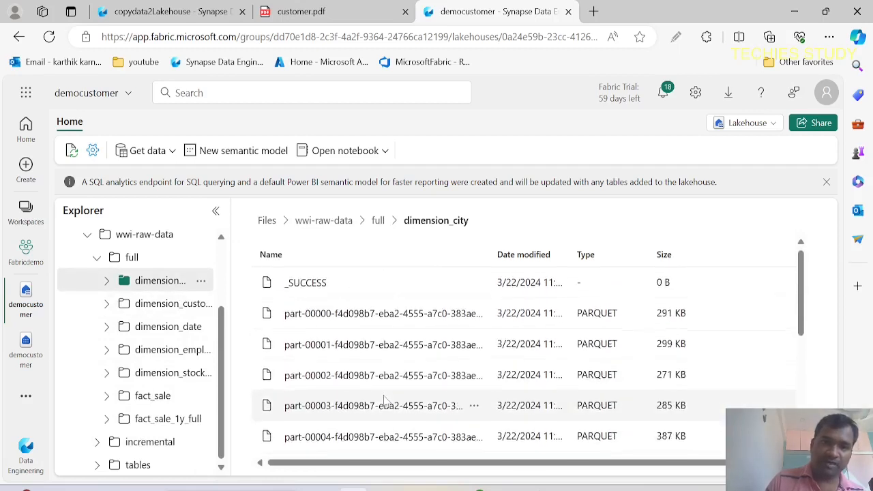
Inspect the contents of the fact_sale_1y_incremental folder under incremental and of the tables folder.
left_click(97, 442)
scroll(137, 454, "down", 1)
left_click(141, 450)
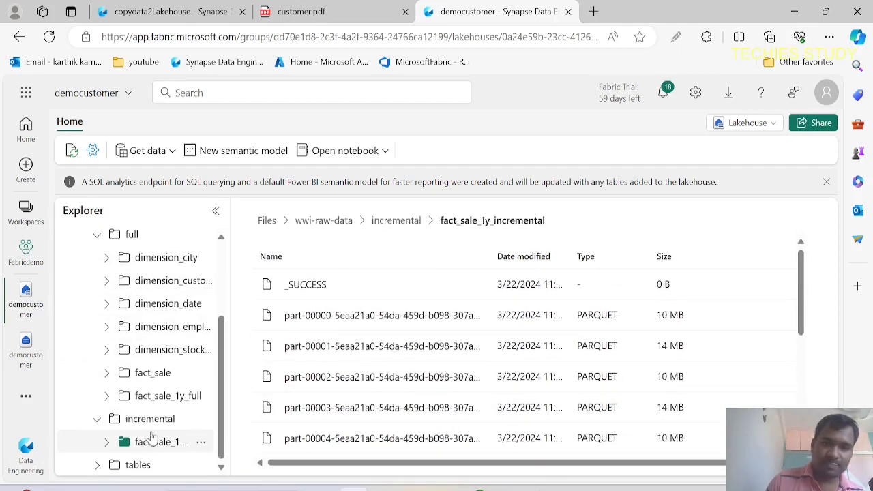
left_click(138, 464)
left_click_drag(153, 420, 162, 429)
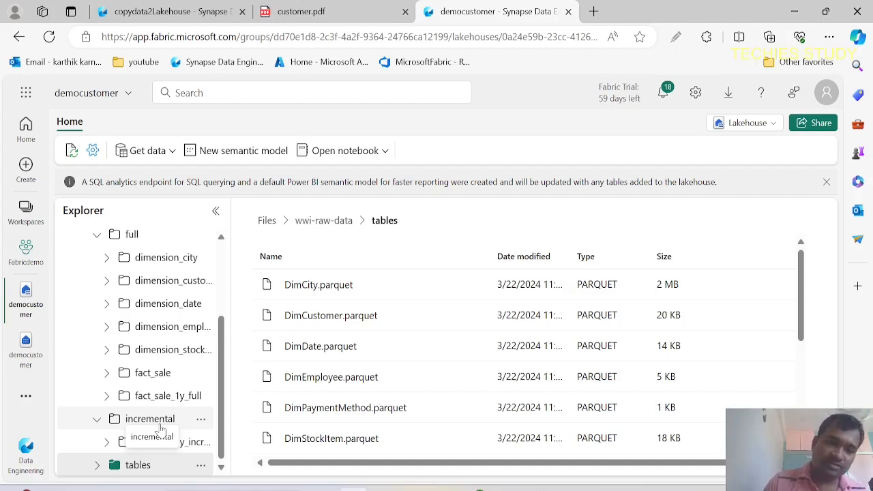
Collapse the full folder and re-expand wwi-raw-data to review its top-level subfolders.
scroll(157, 424, "up", 5)
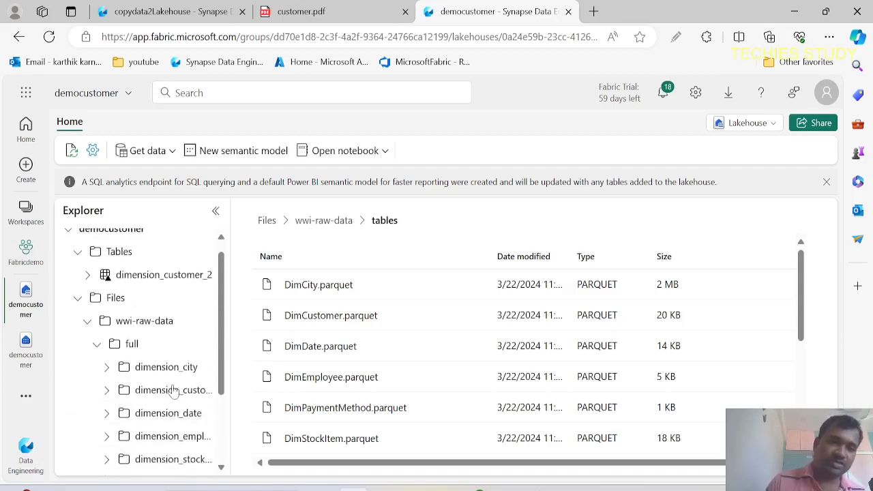
left_click(97, 355)
left_click(87, 334)
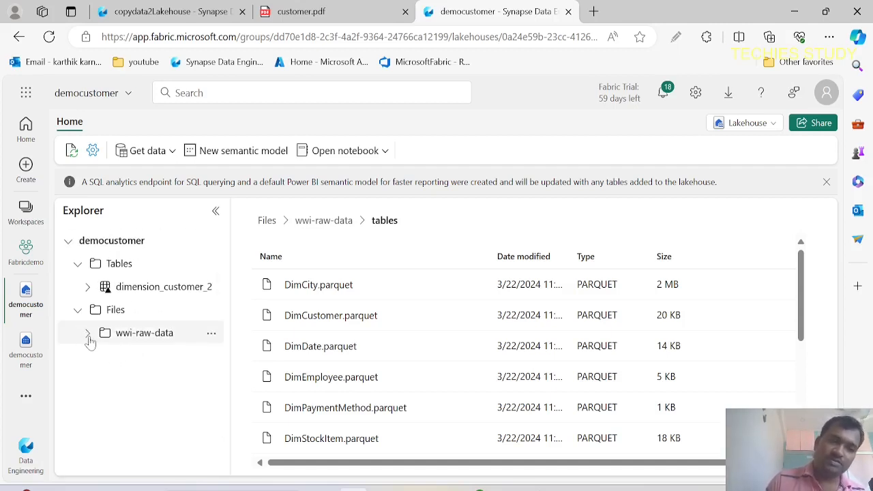
left_click(88, 334)
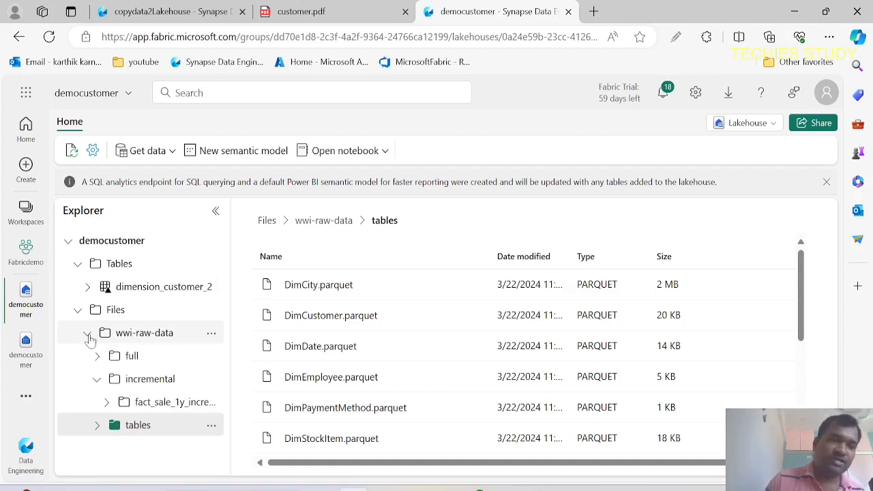